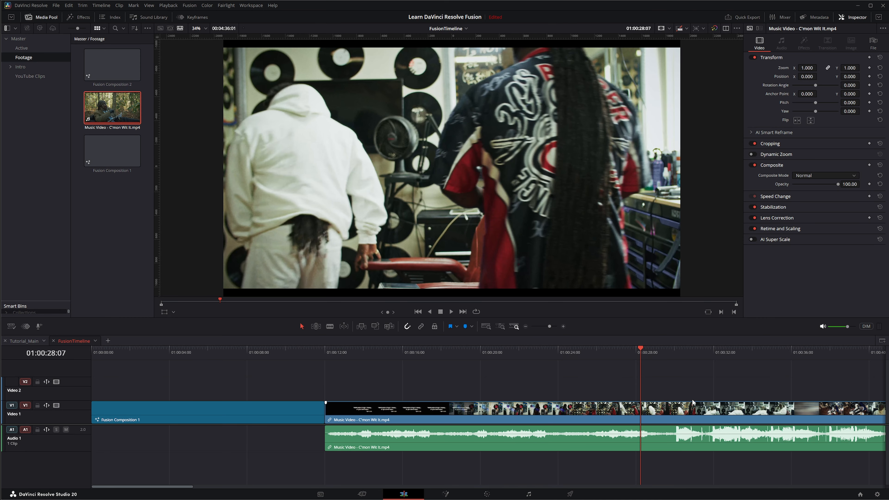
Play and scrub the music video clip around 01:00:28 to examine the transition shot of the two people in the studio.
mouse_move(643, 352)
mouse_down()
mouse_move(623, 348)
mouse_move(661, 353)
mouse_move(633, 352)
mouse_move(642, 352)
mouse_up()
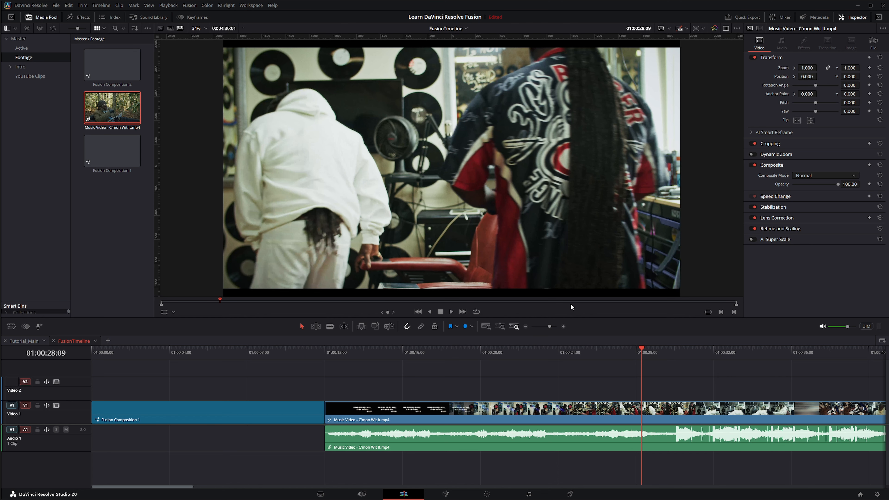
mouse_move(626, 349)
mouse_down()
mouse_move(617, 349)
mouse_move(636, 347)
mouse_up()
key(space)
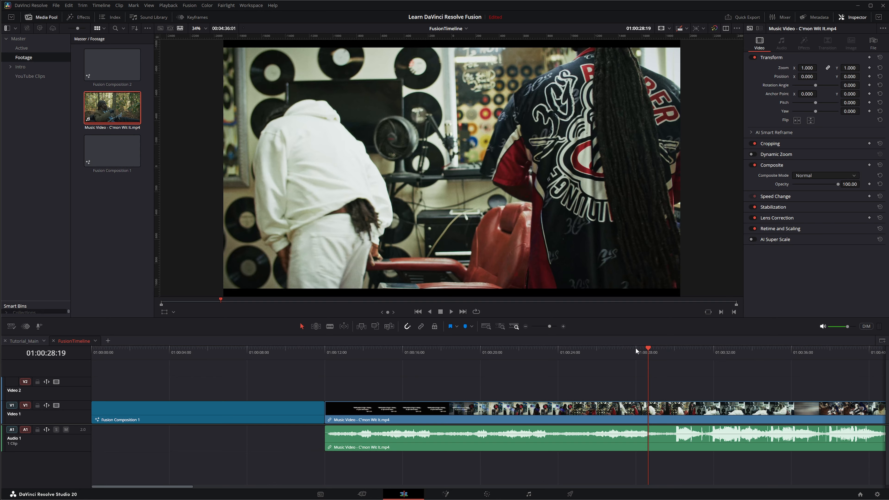
mouse_move(648, 348)
mouse_down()
mouse_move(630, 349)
mouse_move(640, 349)
mouse_up()
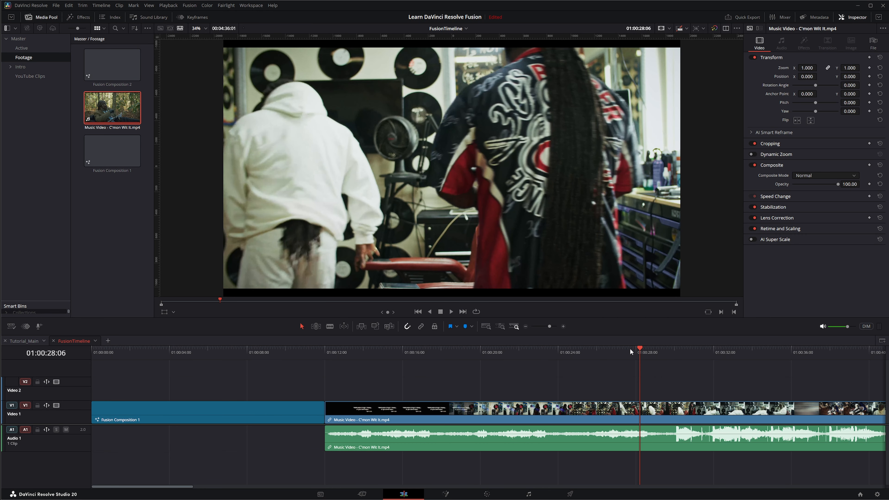
key(space)
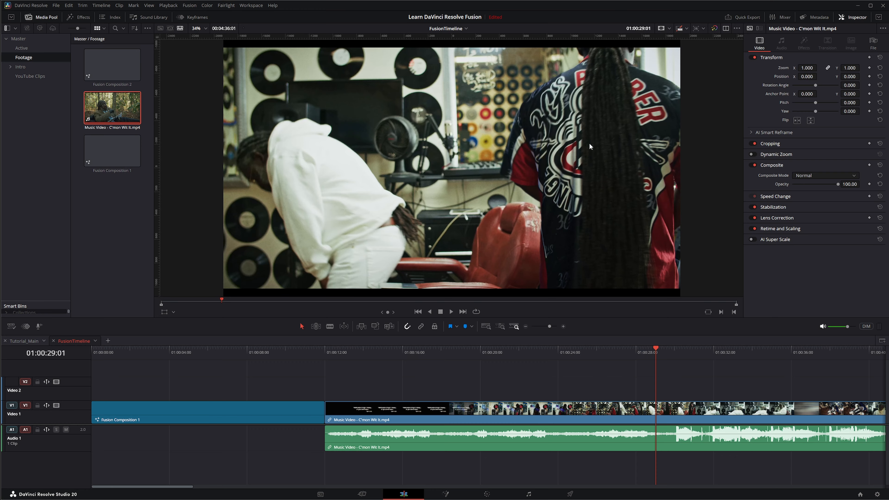
mouse_move(656, 345)
mouse_down()
mouse_move(624, 349)
mouse_move(651, 348)
mouse_move(630, 347)
mouse_move(643, 348)
mouse_up()
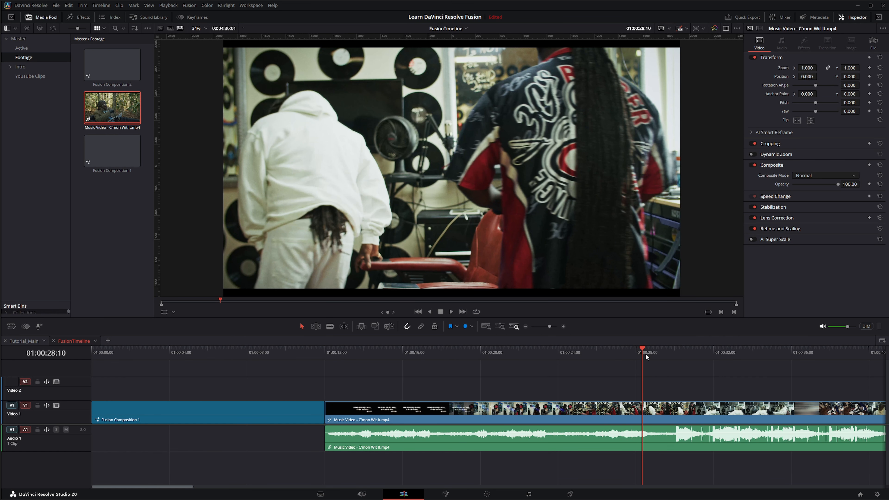
Delete the music video clip's video and audio from the timeline and place the playhead at the end of Fusion Composition 1.
click(565, 418)
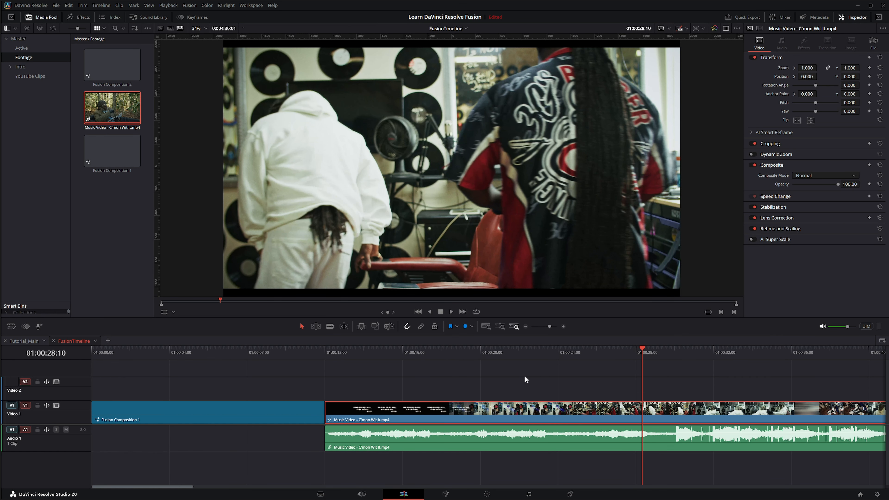
drag(524, 376, 563, 448)
key(Delete)
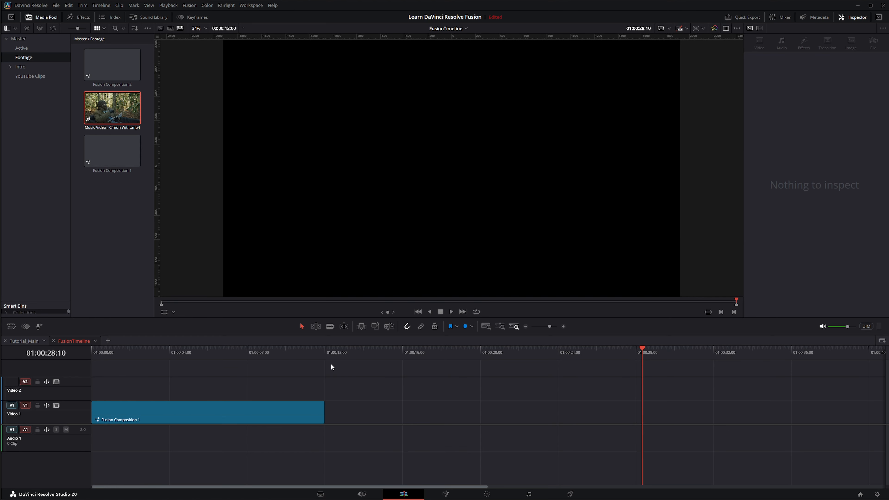
click(330, 349)
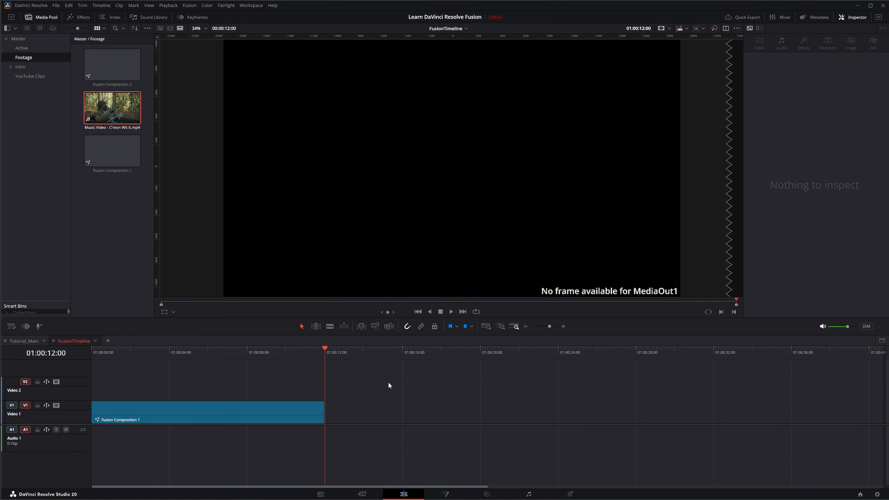
Create a new Fusion composition clip in the Footage bin, keeping the 00:00:05:00 duration and the suggested name.
right_click(113, 203)
click(148, 243)
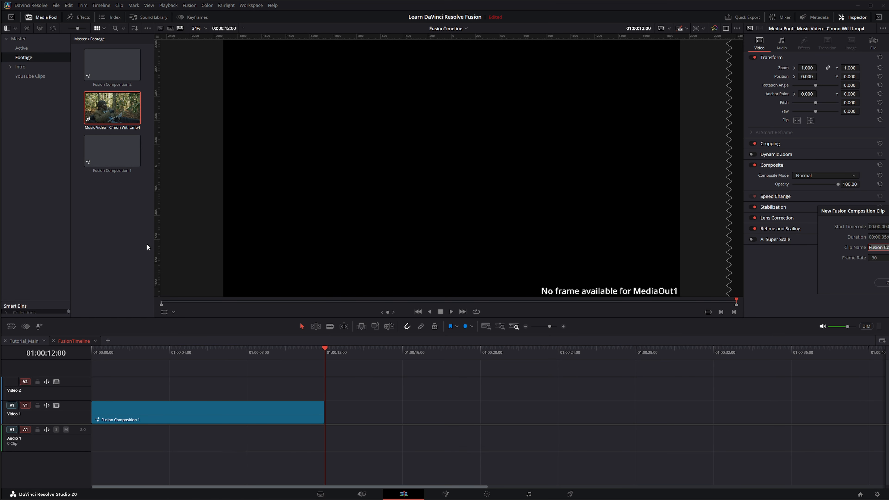
drag(872, 219, 541, 194)
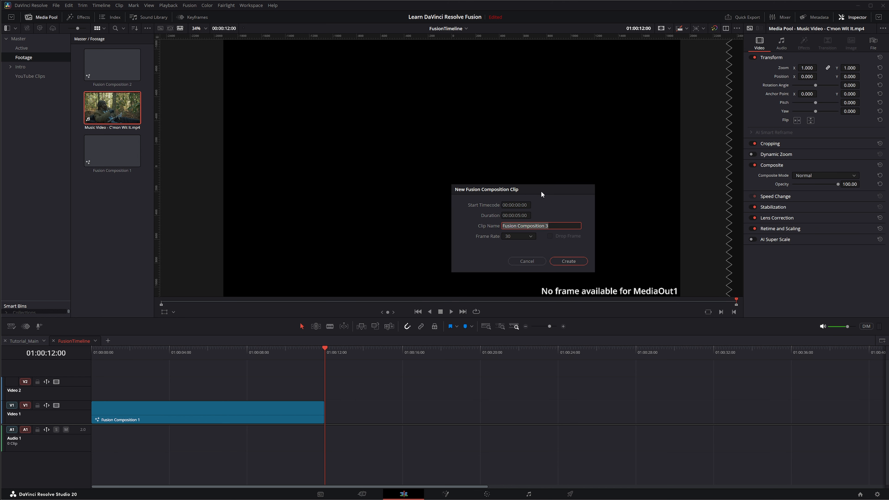
click(521, 216)
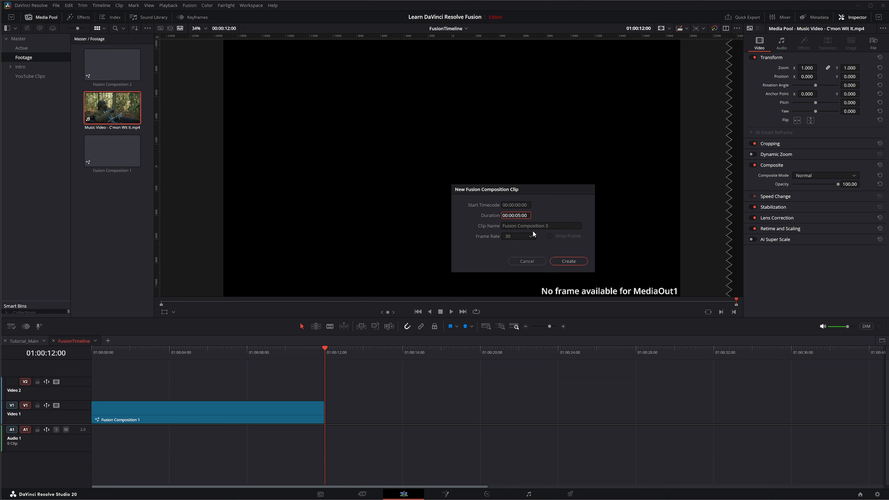
click(572, 261)
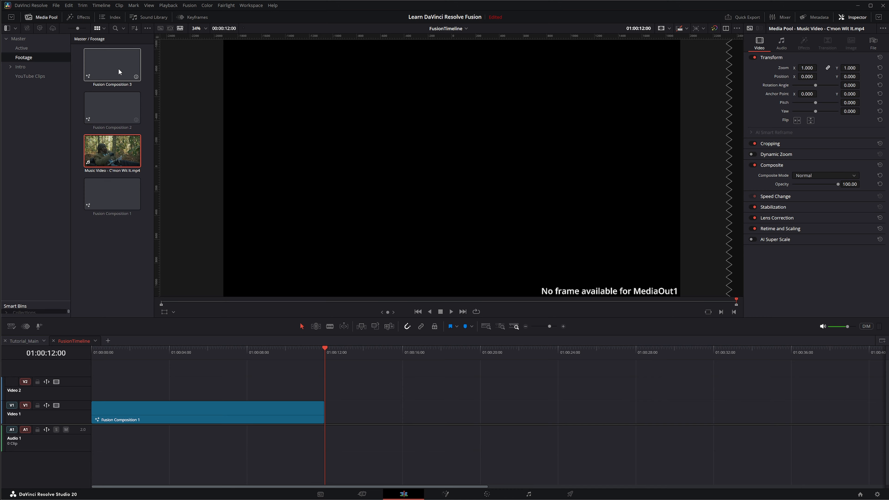
Place Fusion Composition 3 on Video 1 directly after Fusion Composition 1 and open it on the Fusion page.
drag(118, 67, 353, 421)
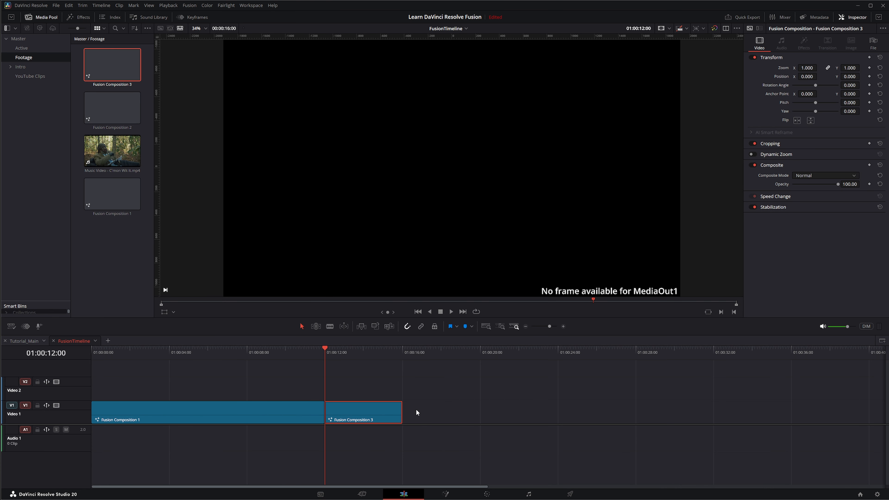
click(451, 494)
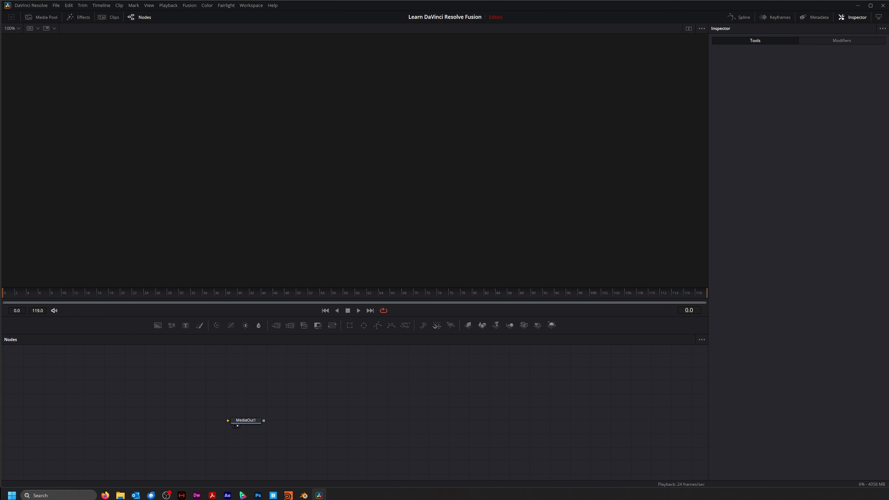
Switch to the browser and look through the members-only download posts on the bdsCovered YouTube channel.
click(104, 493)
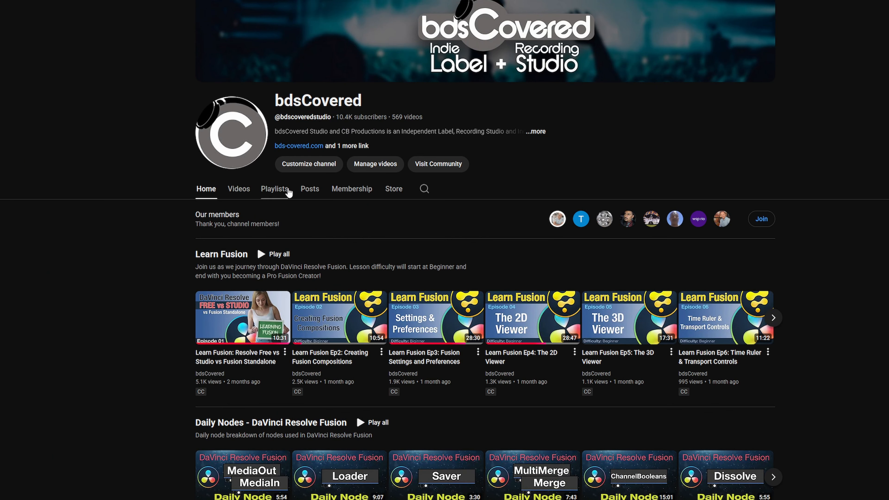
click(311, 191)
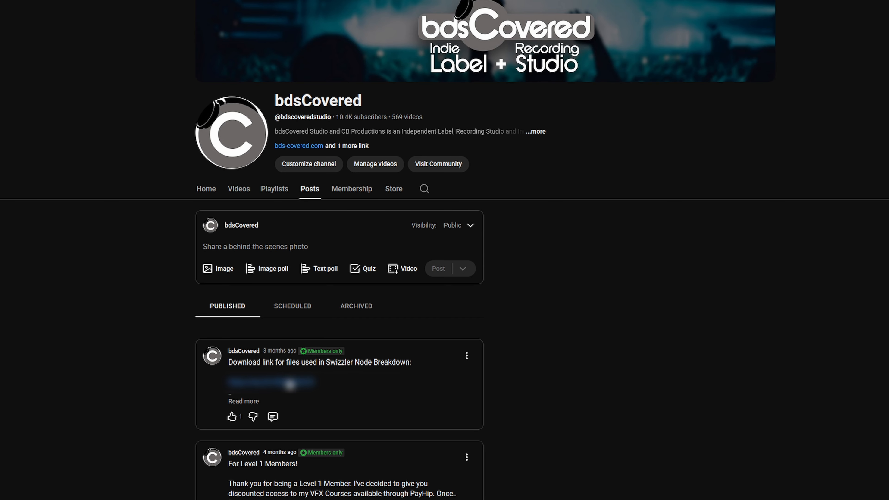
scroll(289, 386, down, 2)
scroll(289, 386, down, 10)
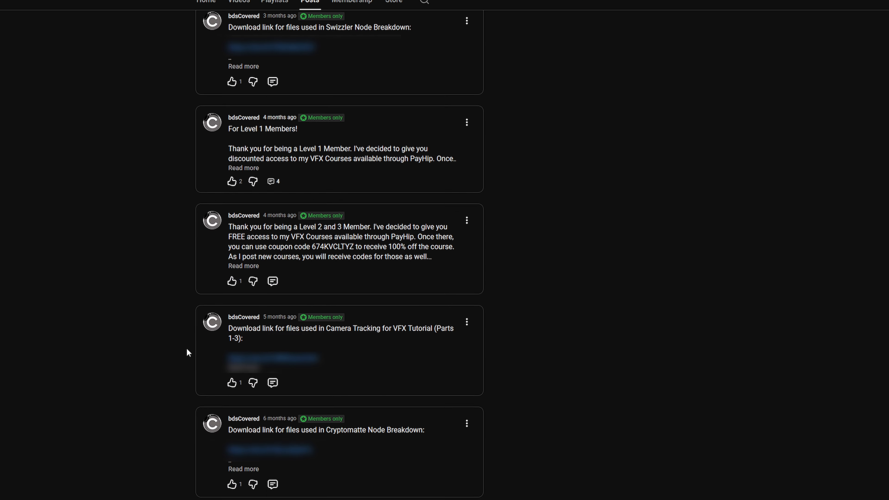
scroll(186, 349, down, 5)
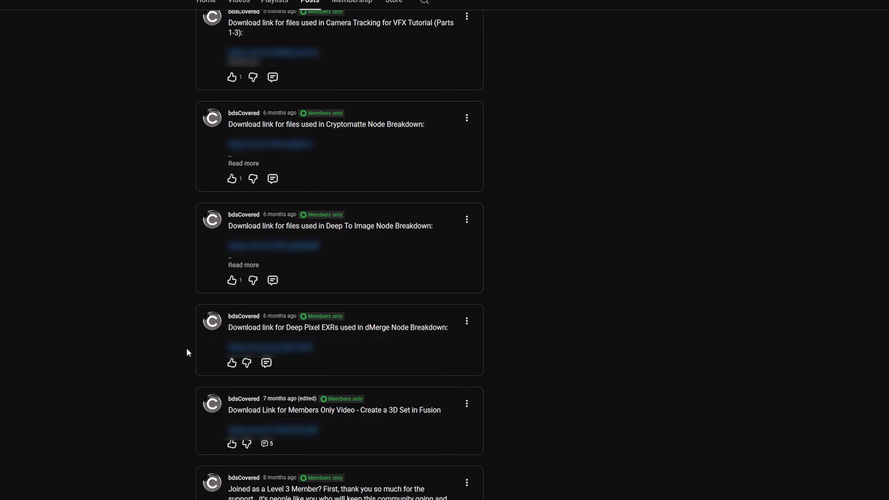
scroll(186, 348, up, 13)
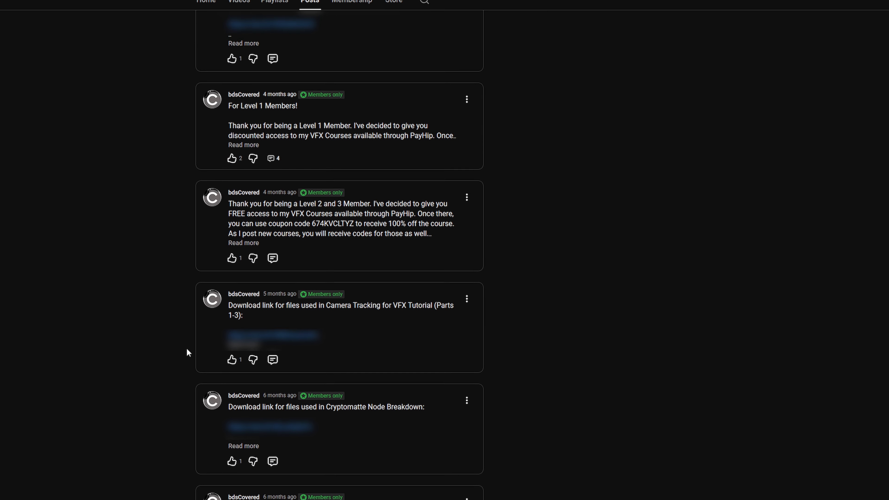
scroll(168, 239, up, 3)
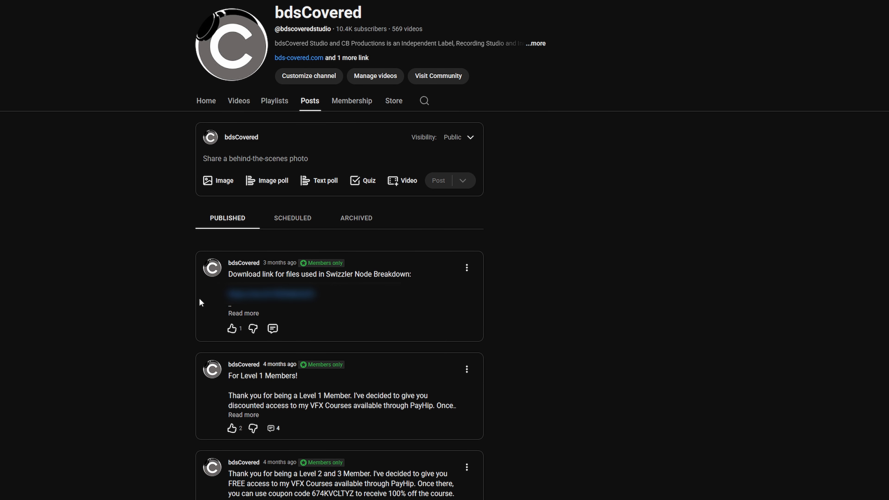
scroll(175, 334, up, 3)
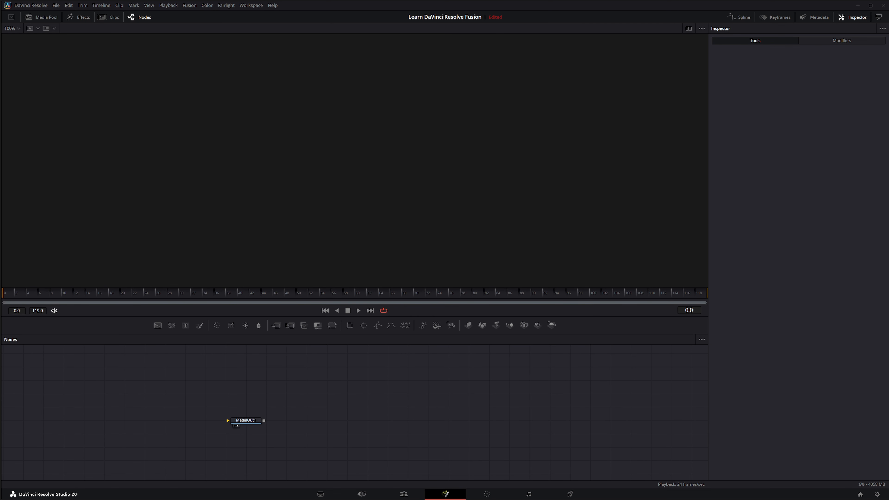
Add the A002_02121909_C001.braw and A002_02121916_C002.braw clips to the node graph as MediaIn nodes and preview each one.
drag(393, 351, 151, 420)
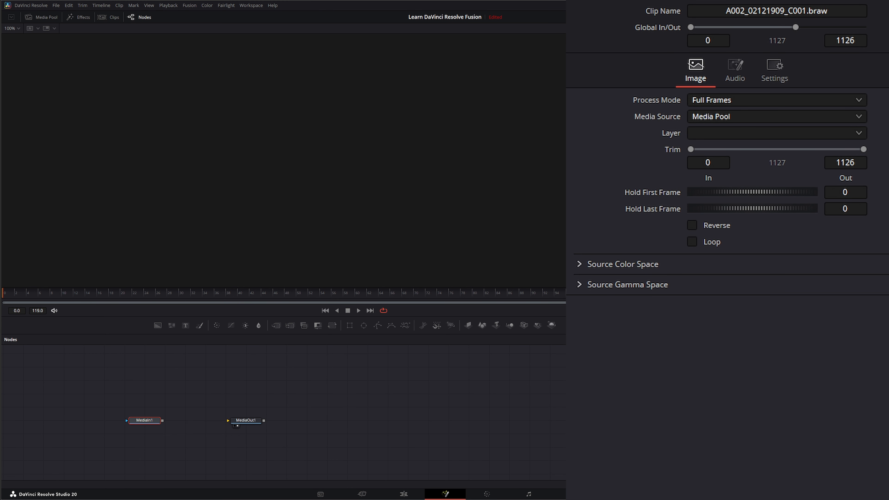
drag(387, 426, 183, 186)
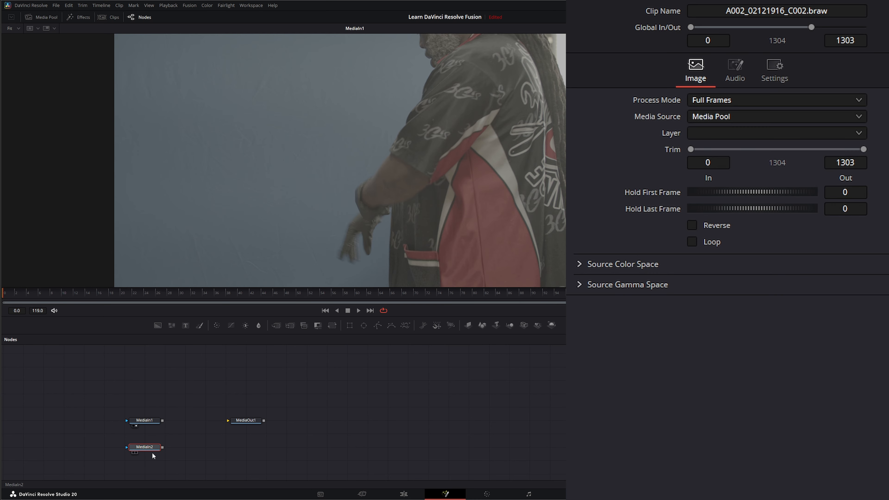
drag(205, 261, 208, 256)
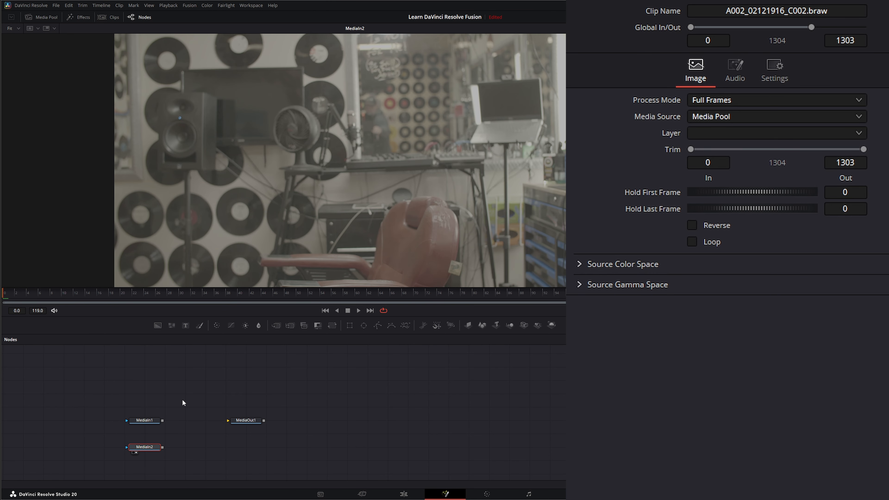
drag(27, 298, 2, 307)
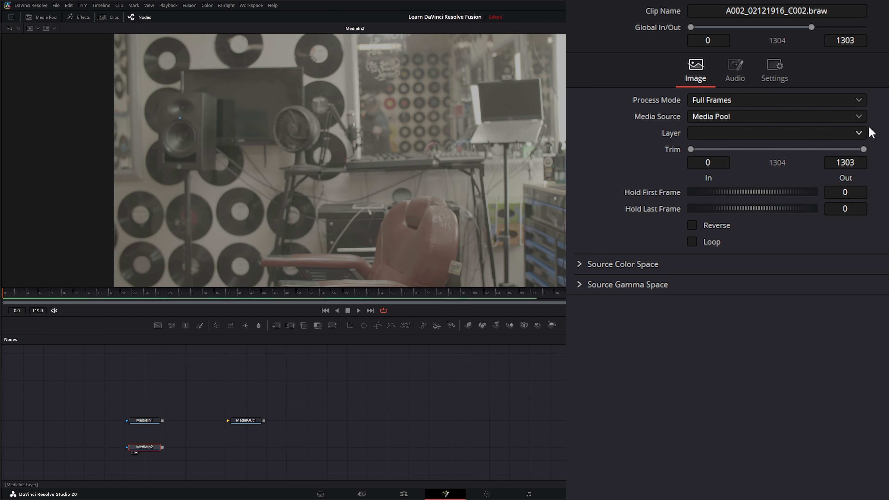
Set MediaIn2's trim in point to frame 891 and check the start of the clip.
click(722, 162)
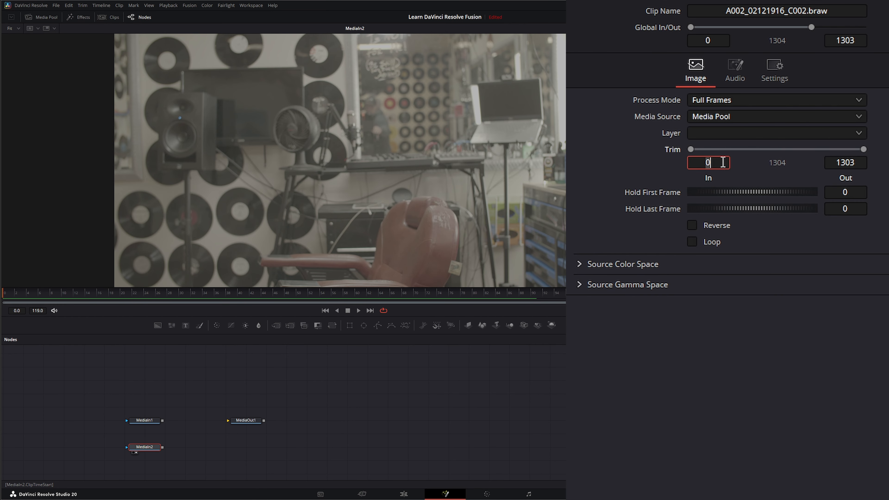
text(891)
key(Tab)
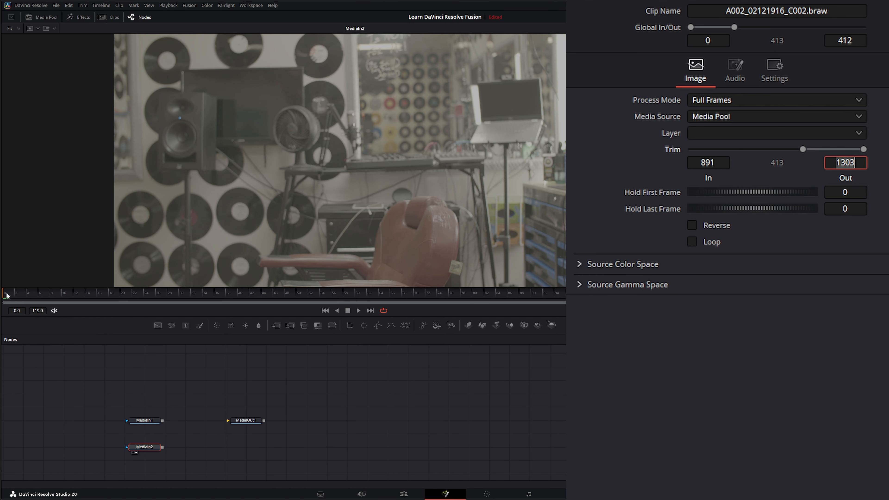
mouse_move(7, 293)
mouse_down()
mouse_move(658, 297)
mouse_move(1, 299)
mouse_up()
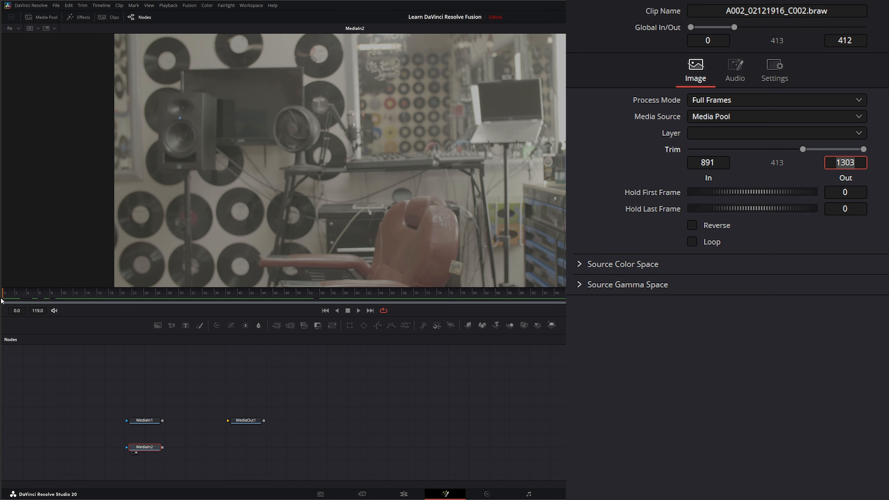
View MediaIn1, set its trim in point to frame 910 and check the start of the clip.
click(153, 421)
key(1)
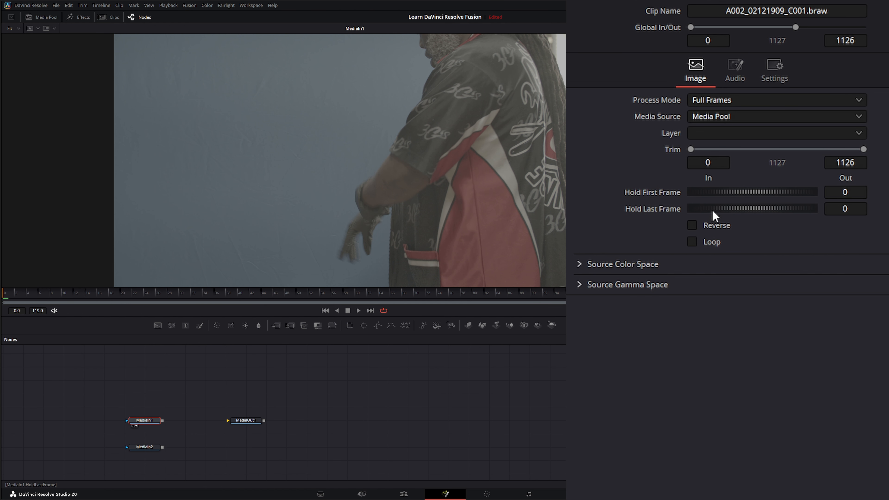
click(722, 165)
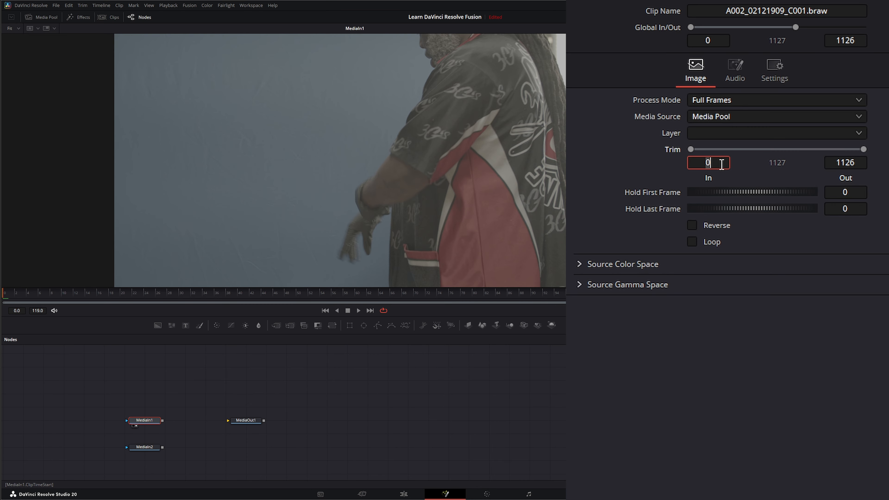
text(910)
key(Tab)
drag(5, 294, 1, 315)
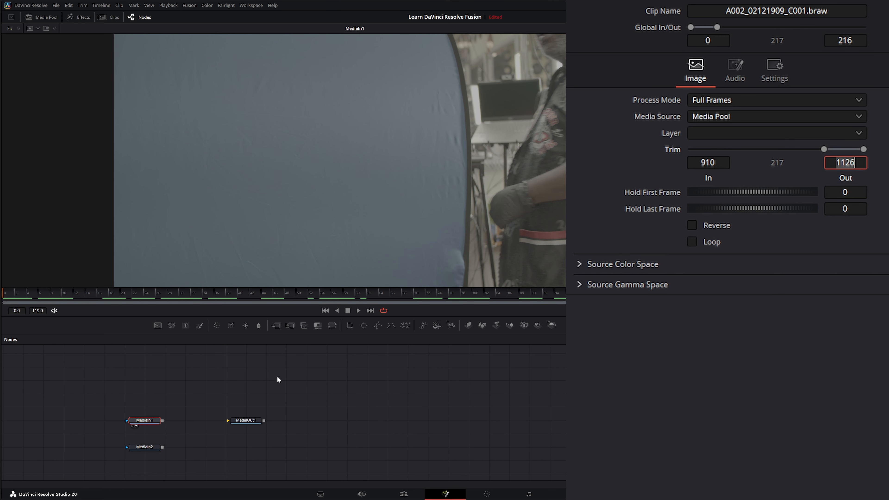
Merge MediaIn1 over MediaIn2, set the Merge node's Blend to 0.5 and preview how the first frames line up.
drag(280, 326, 206, 428)
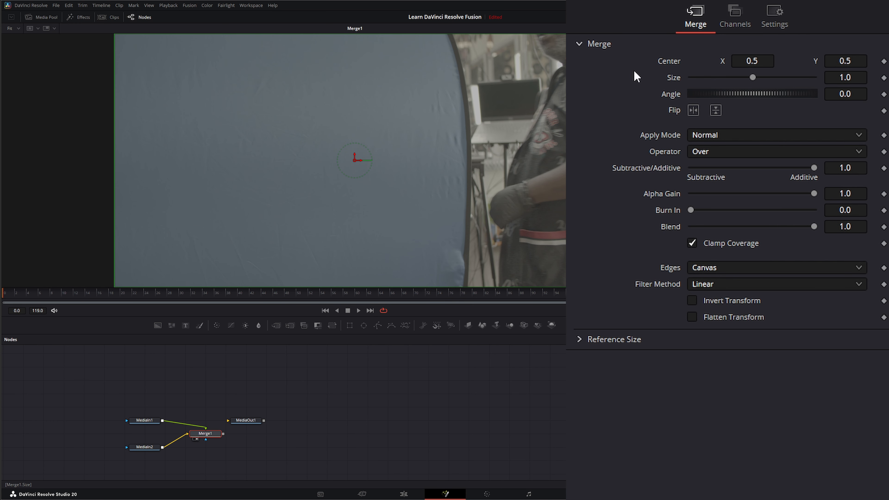
click(778, 18)
click(834, 63)
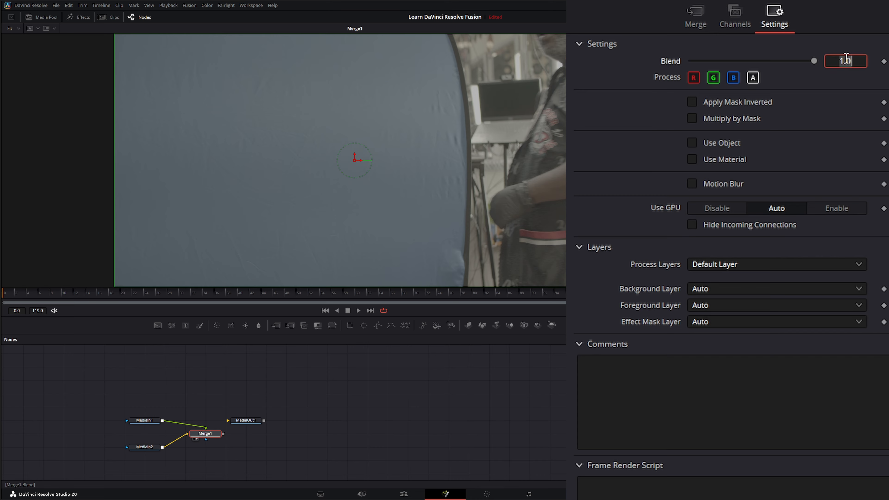
key(BackSpace)
text(.5)
key(Return)
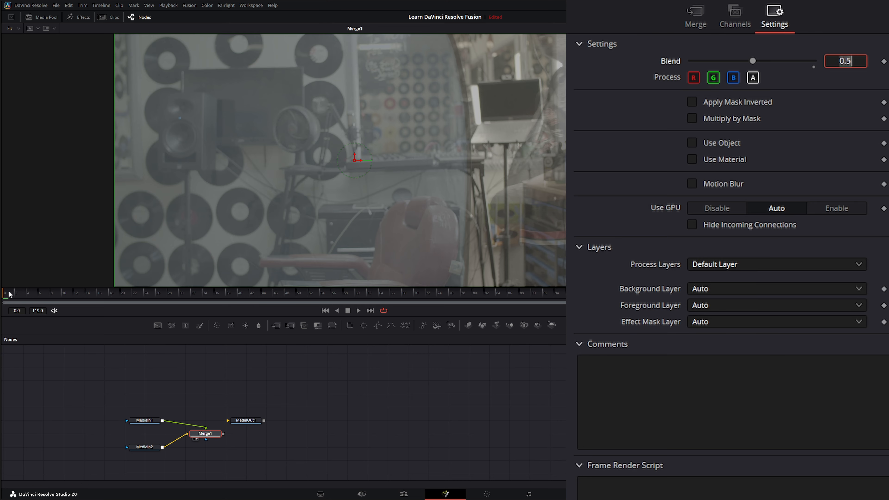
mouse_move(8, 297)
mouse_down()
mouse_move(658, 301)
mouse_move(475, 308)
mouse_move(252, 295)
mouse_move(5, 297)
mouse_up()
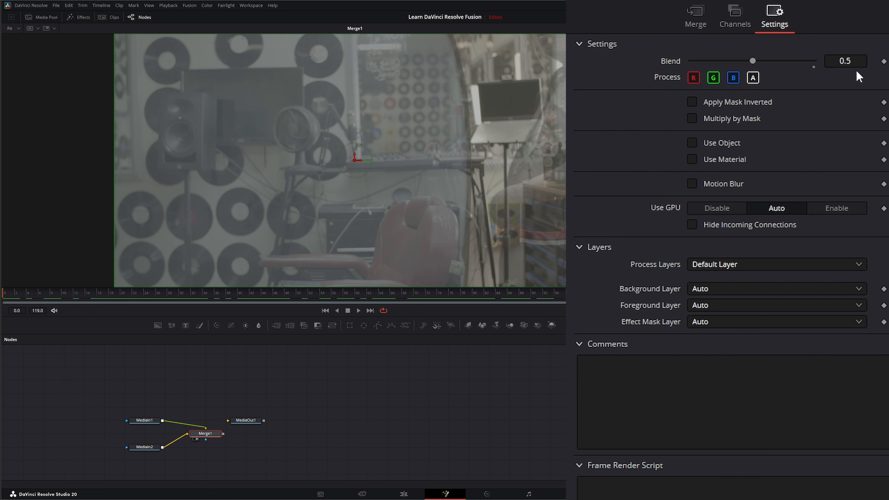
Set the Merge node's Blend to 1.
text(1)
key(Return)
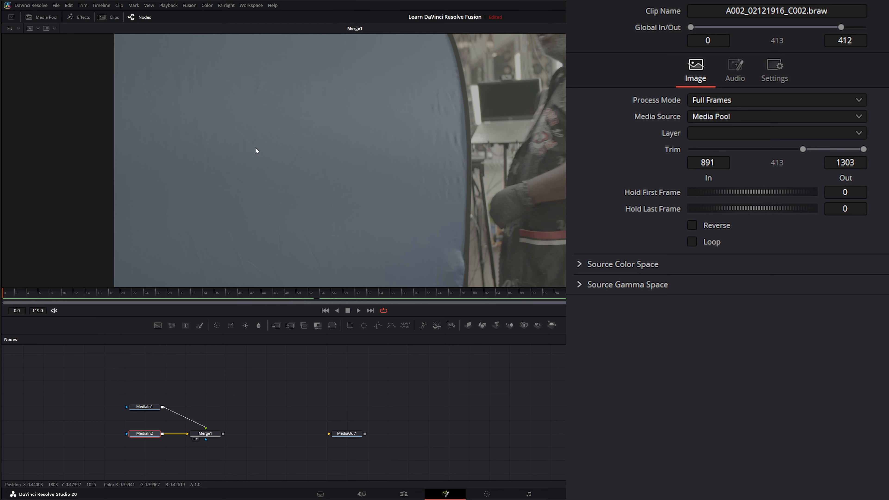
Add a Color Space Transform node after MediaIn1 and view its output.
click(145, 409)
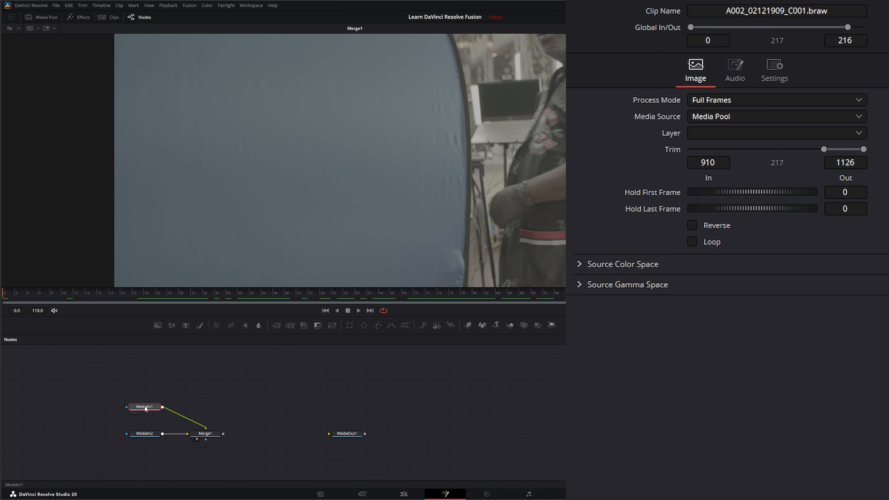
key(shift+space)
text(colo)
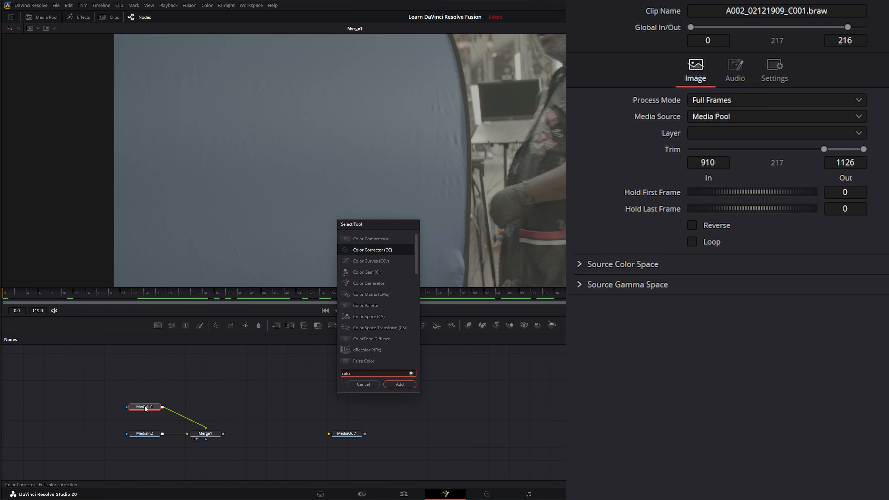
click(396, 327)
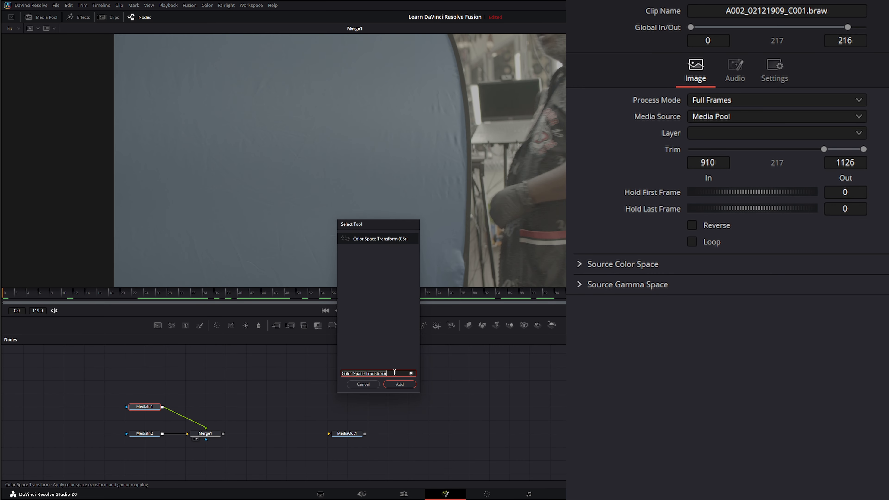
click(403, 385)
key(1)
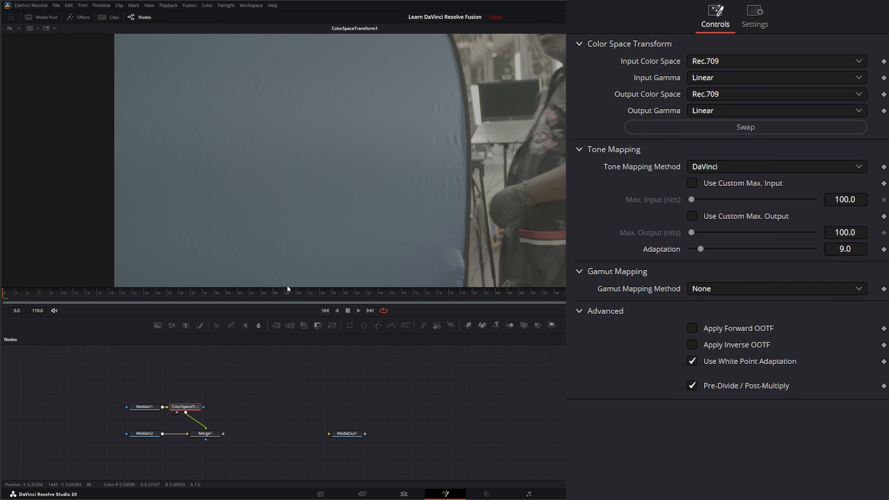
Set the Color Space Transform's Input Color Space to DaVinci Wide Gamut and open its Input Gamma choices.
click(717, 61)
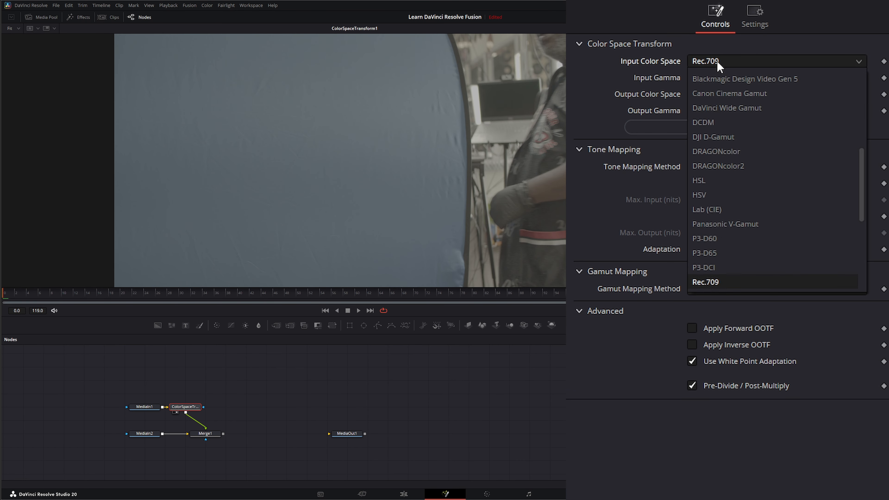
click(744, 109)
click(714, 78)
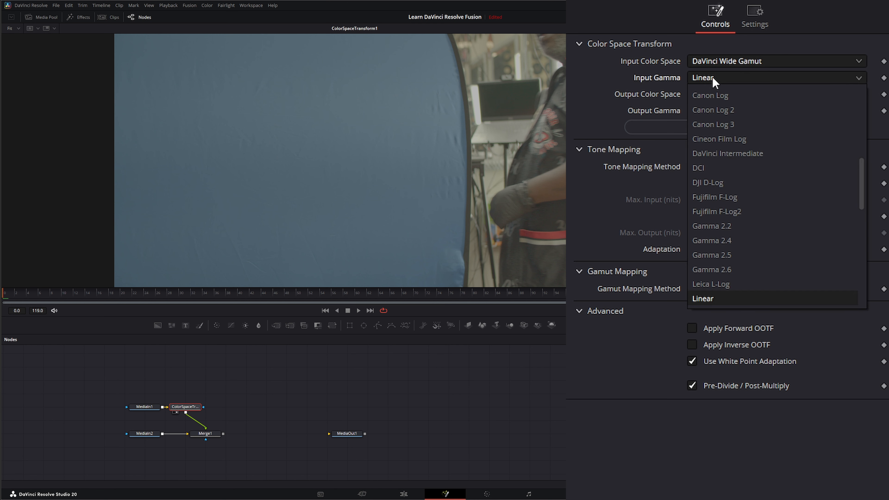
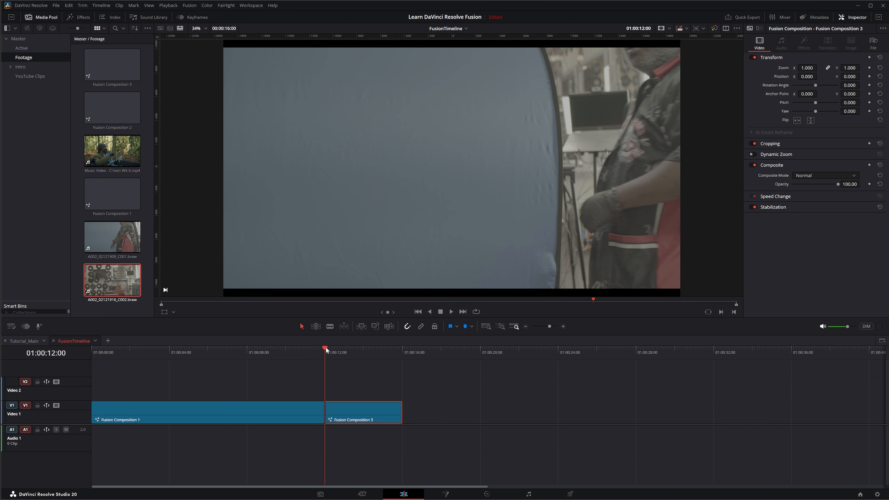
Open Fusion Composition 3 from the timeline on the Fusion page and view Merge1.
mouse_move(326, 349)
mouse_down()
mouse_move(382, 355)
mouse_move(328, 363)
mouse_up()
click(447, 494)
drag(212, 435, 280, 193)
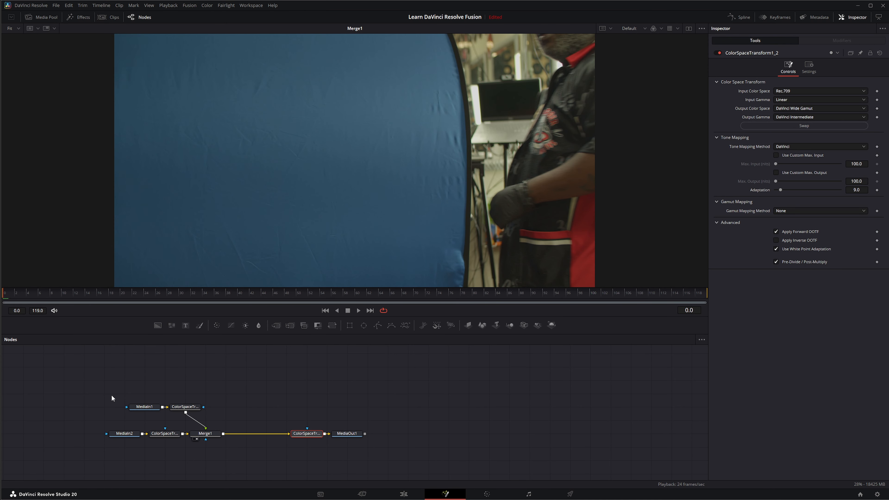
Line up MediaIn1 and its Color Space Transform above the MediaIn2 branch and add a Delta Keyer after the transform.
drag(112, 396, 176, 390)
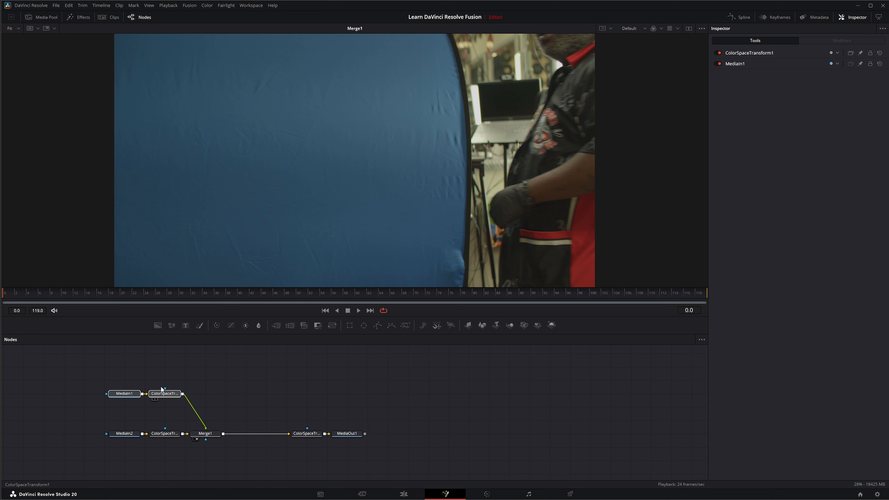
click(164, 393)
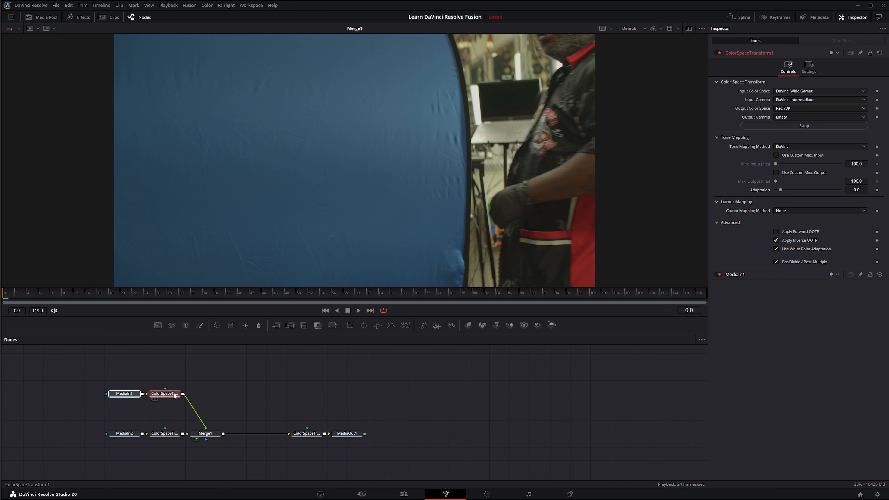
key(shift+space)
text(del)
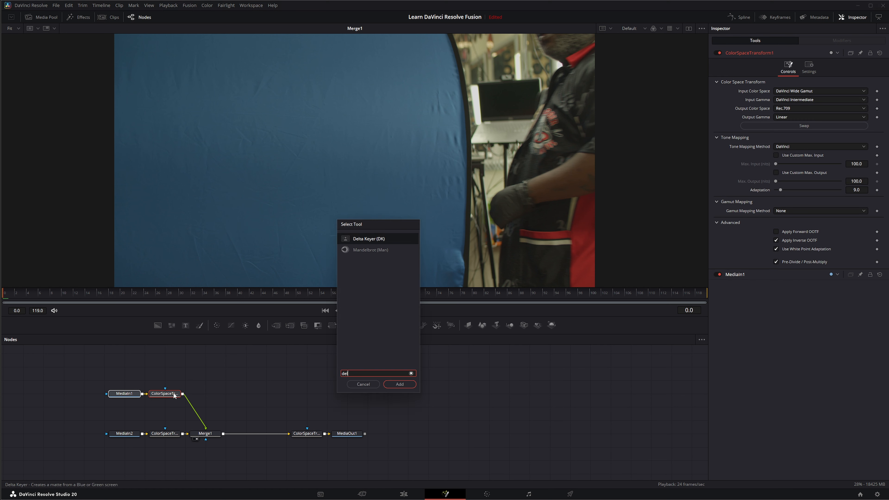
key(Return)
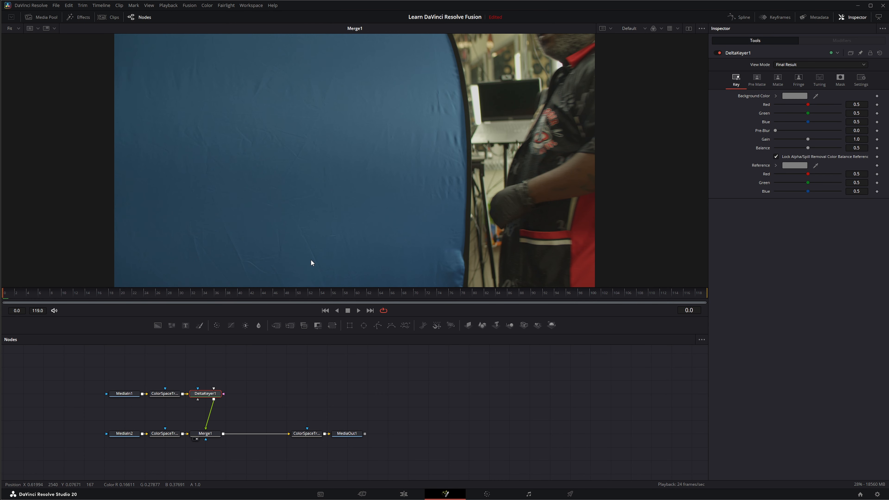
Compare the MediaIn2, MediaIn1 and DeltaKeyer1 images while scrubbing through the shot, ending at frame 0.
drag(125, 433, 416, 155)
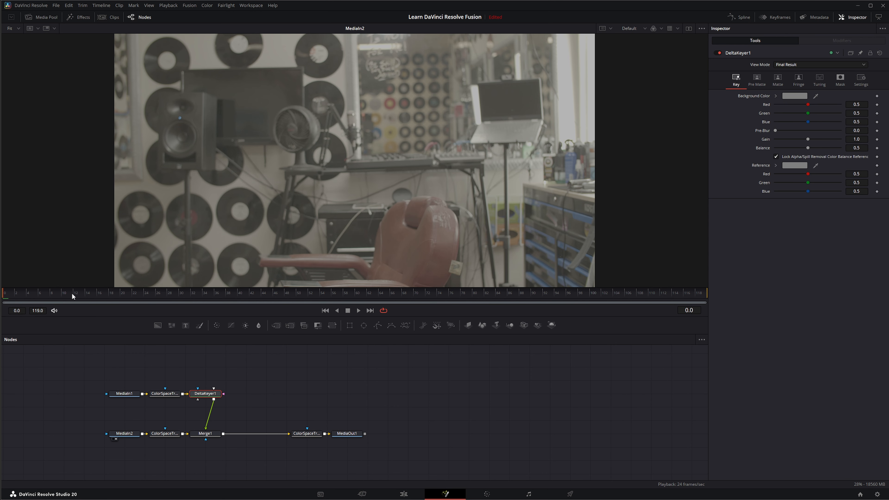
drag(170, 294, 214, 298)
drag(198, 295, 61, 295)
key(2)
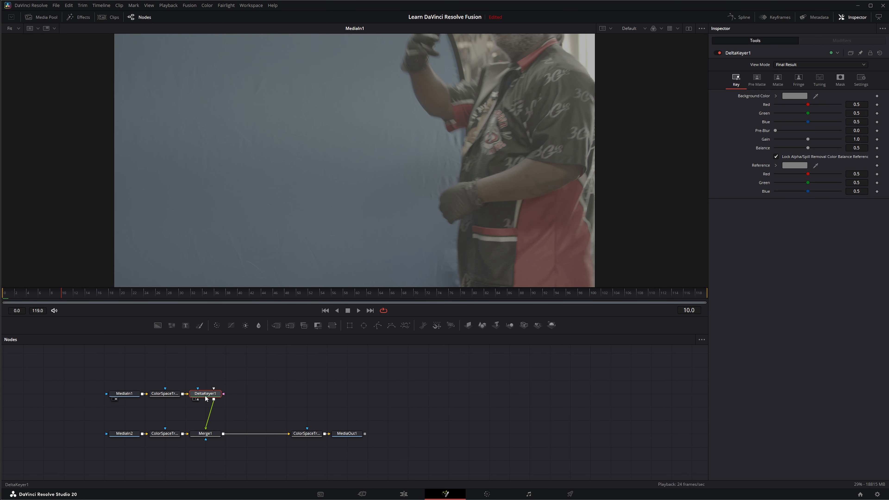
key(1)
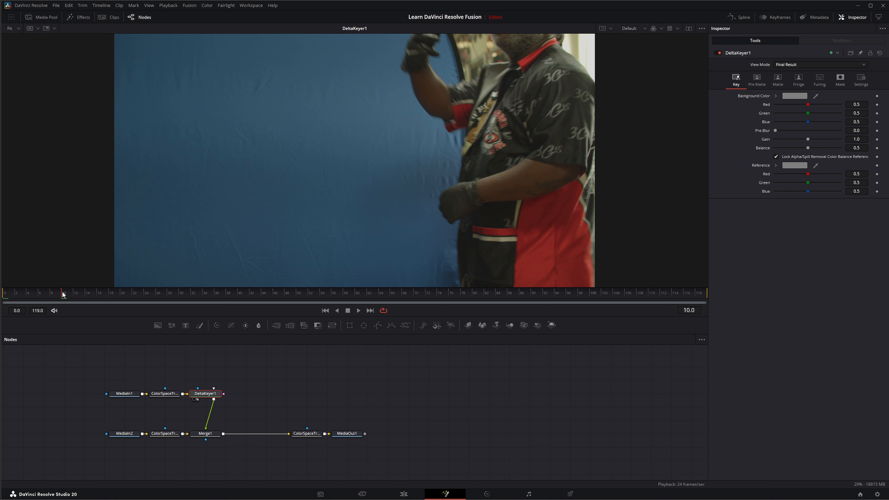
drag(64, 294, 250, 297)
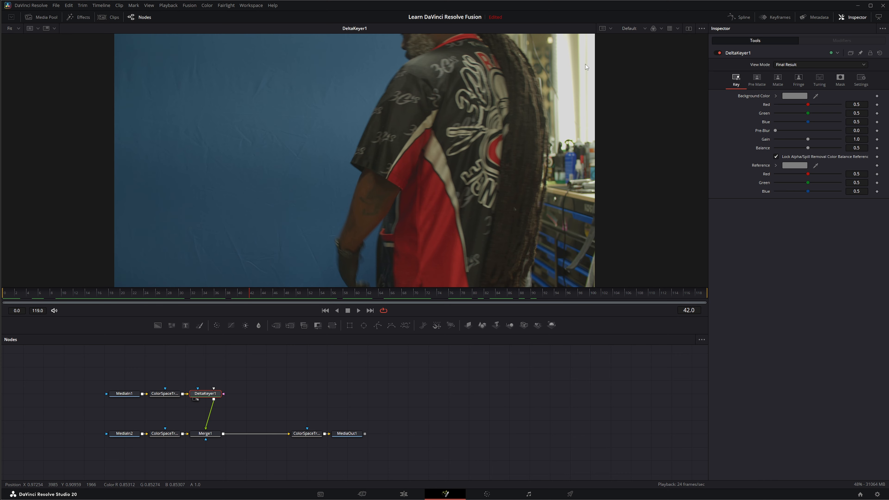
drag(250, 291, 2, 299)
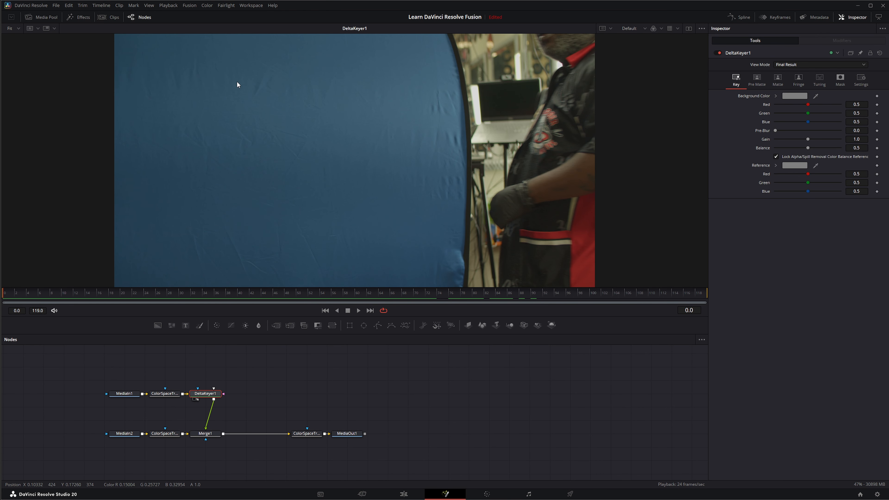
View the alpha channel and sample the blue screen as the Delta Keyer's Background Color.
click(654, 28)
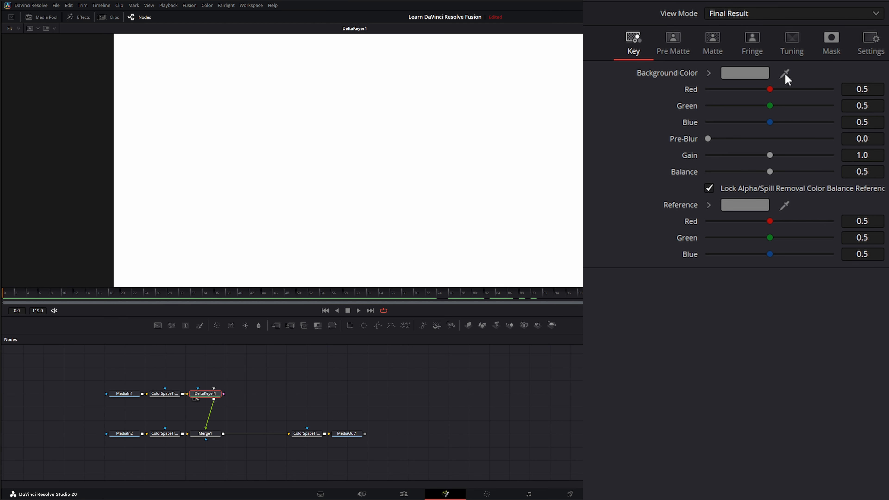
drag(817, 95, 301, 170)
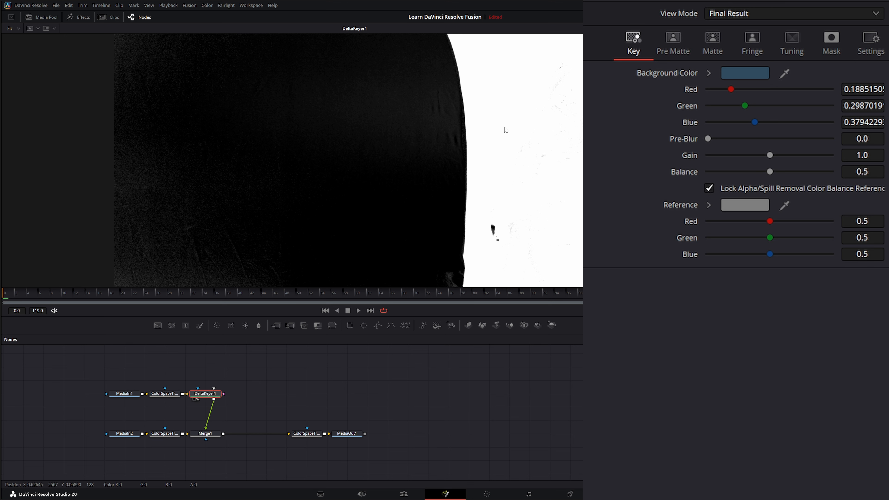
Set the Delta Keyer's matte Threshold to 0.204 low and 0.804 high.
click(710, 43)
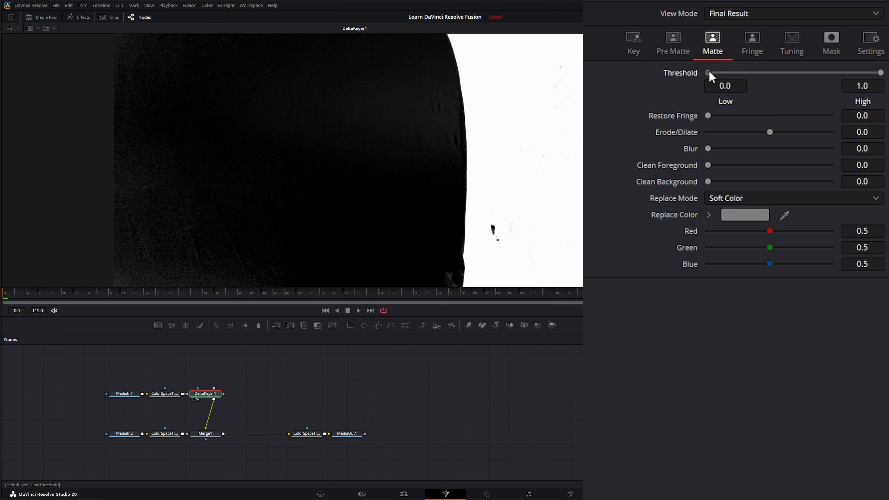
drag(709, 71, 743, 75)
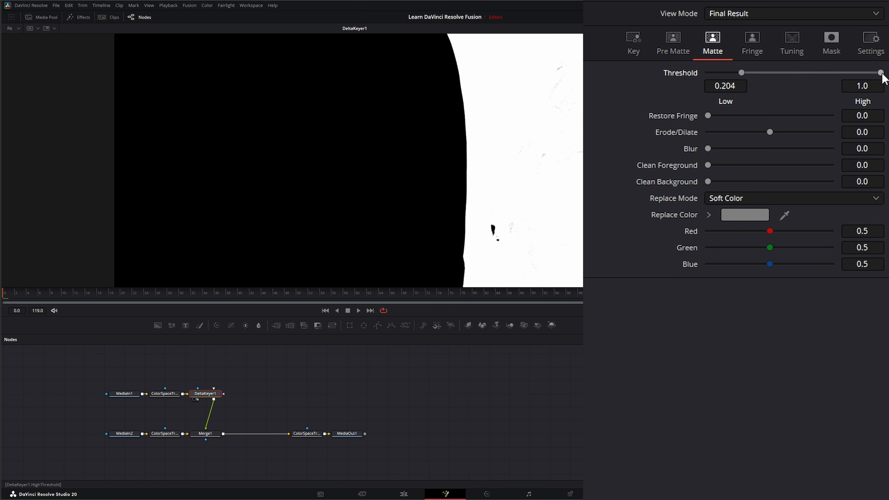
drag(882, 75, 864, 75)
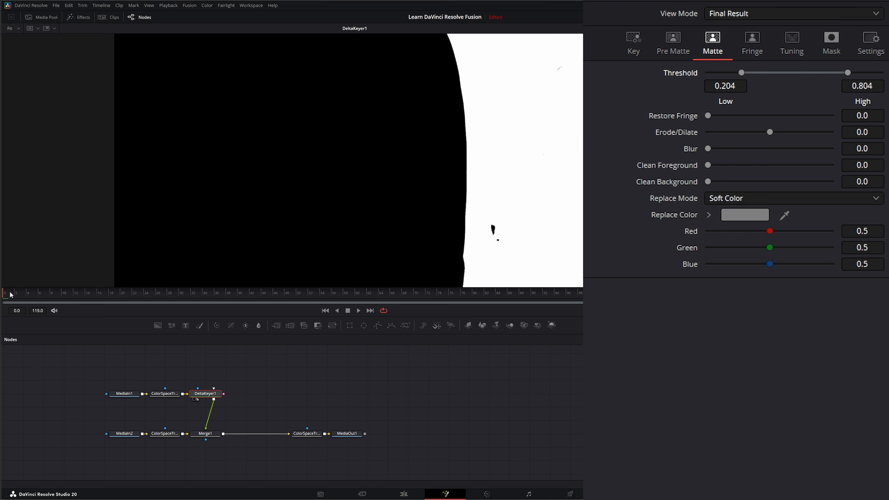
Check the matte at about frame 51, and set Clean Foreground to 0.00086 and Clean Background to 0.00321.
drag(12, 295, 302, 288)
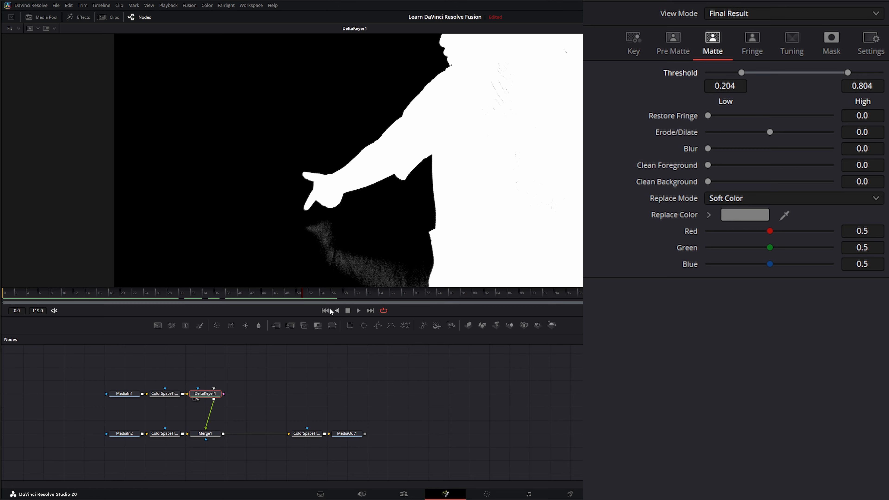
drag(308, 294, 304, 293)
drag(708, 164, 717, 165)
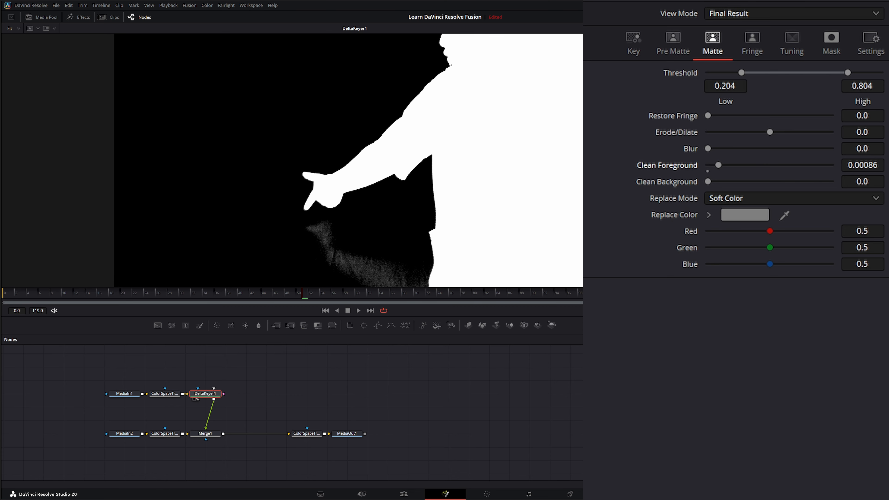
drag(708, 181, 749, 178)
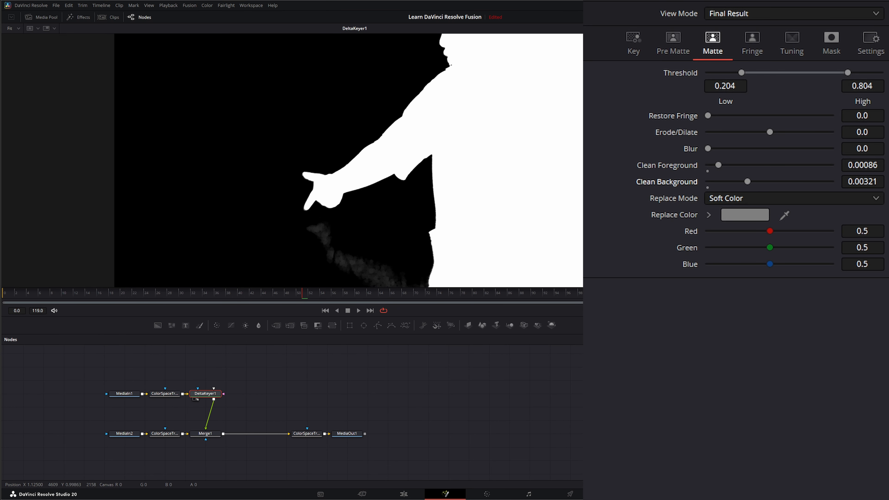
Return the viewer to color, check the keyed image, and play back the Merge1 composite.
key(c)
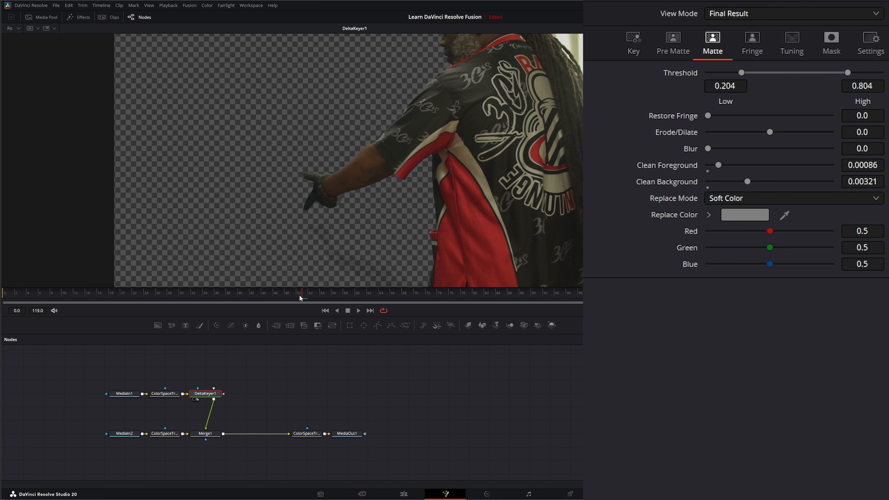
drag(299, 298, 366, 303)
drag(214, 433, 284, 200)
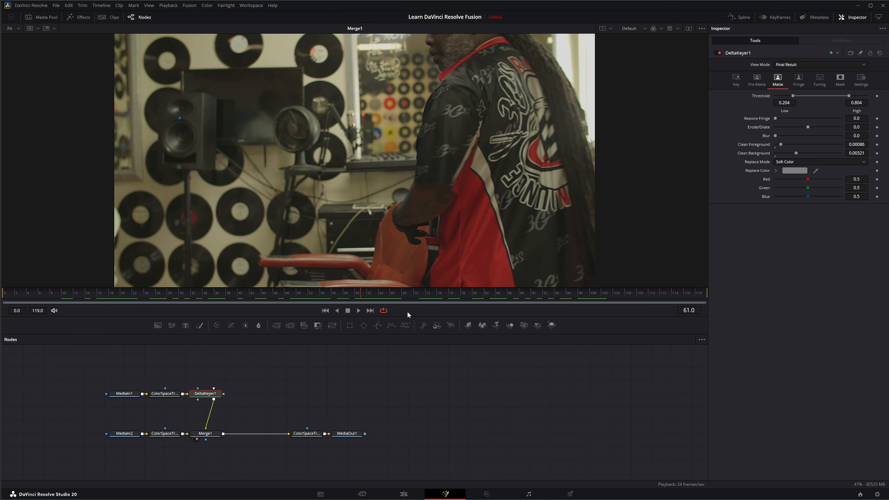
drag(368, 297, 214, 301)
click(357, 311)
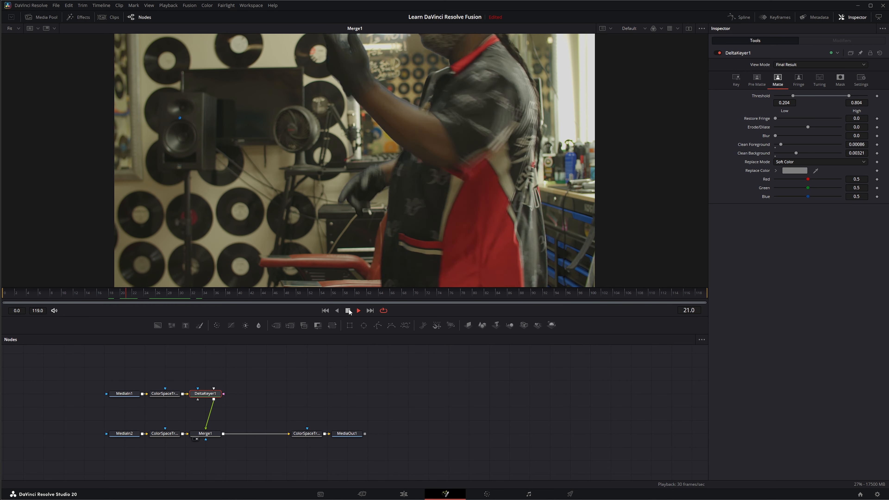
click(357, 310)
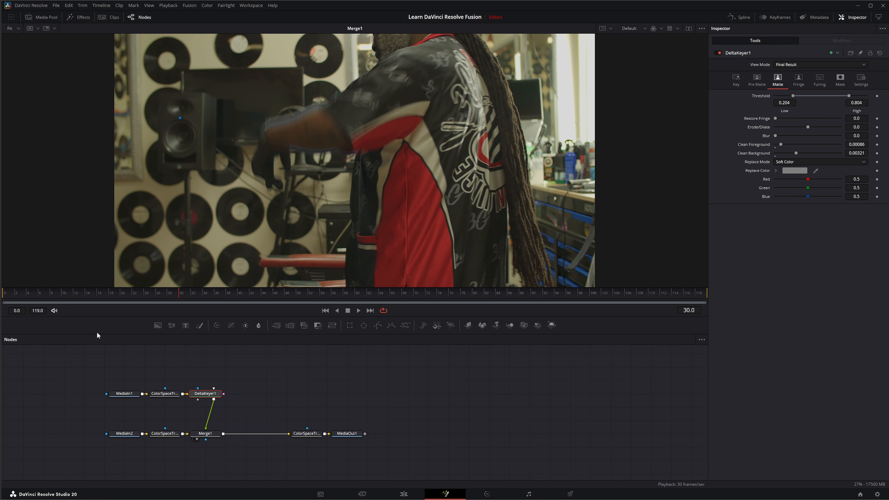
Play the Merge1 composite from frame 42 and again from frame 12, and view MediaOut1.
drag(180, 295, 249, 301)
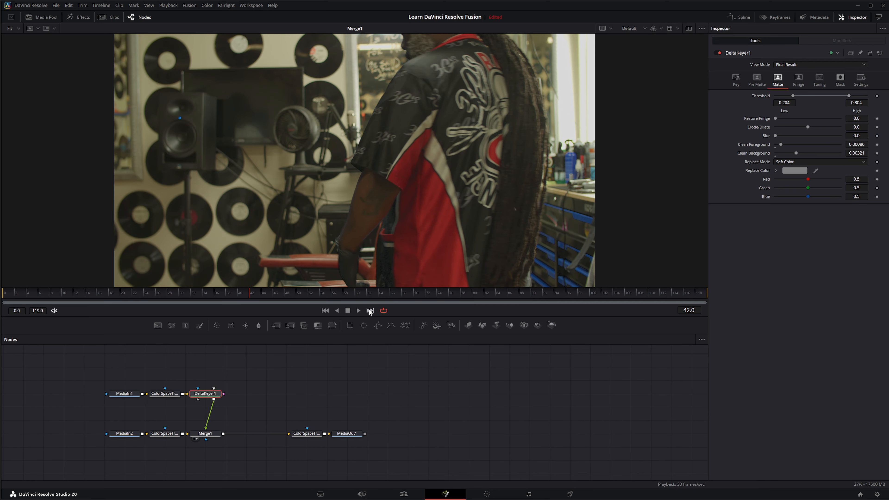
click(359, 310)
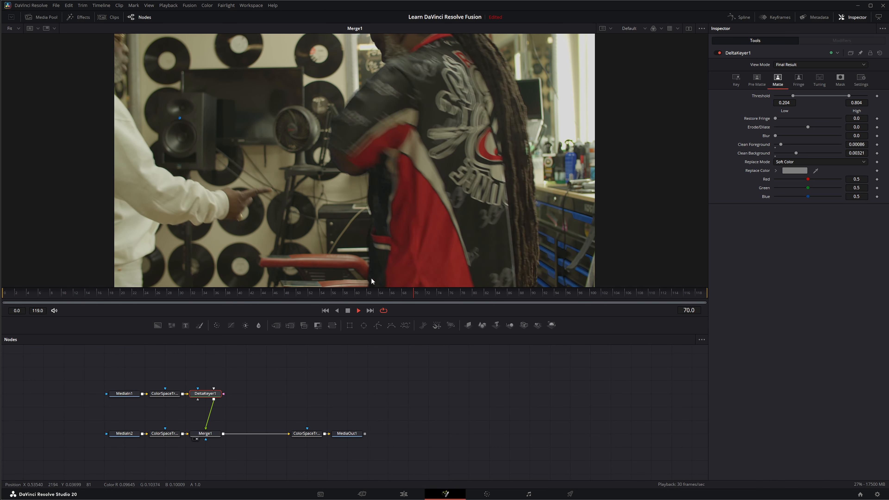
click(347, 310)
click(343, 295)
drag(343, 296, 75, 298)
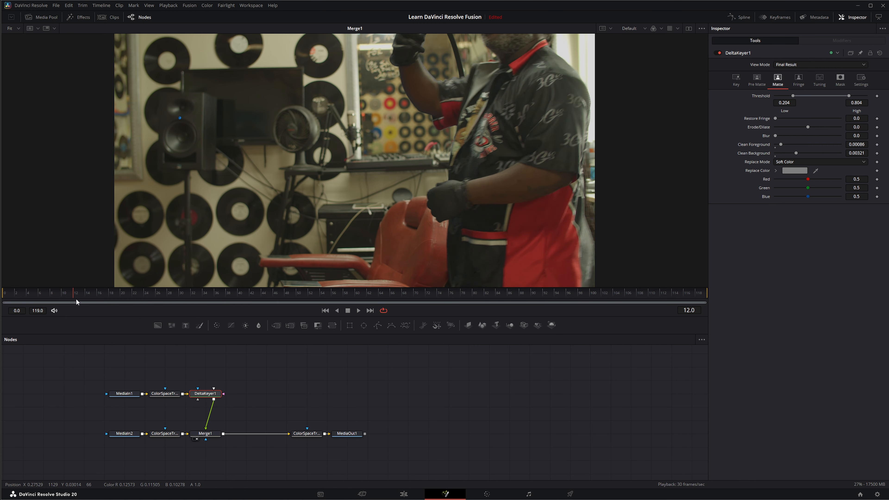
click(359, 311)
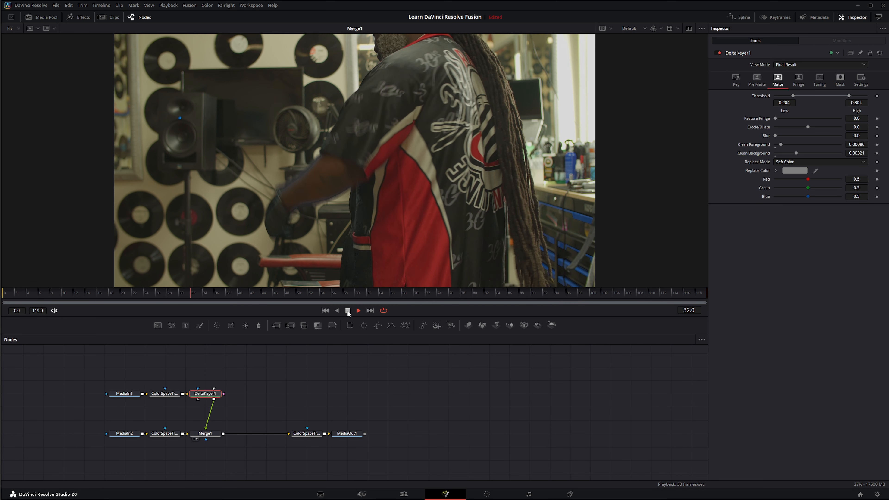
click(347, 310)
drag(349, 433, 357, 245)
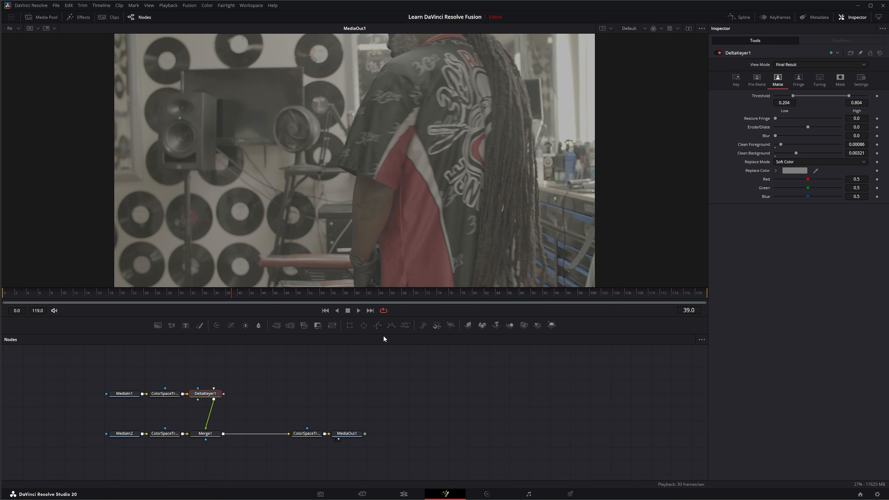
Play the MediaOut1 composite from frame 39, stop it, and return to the first frame.
click(359, 311)
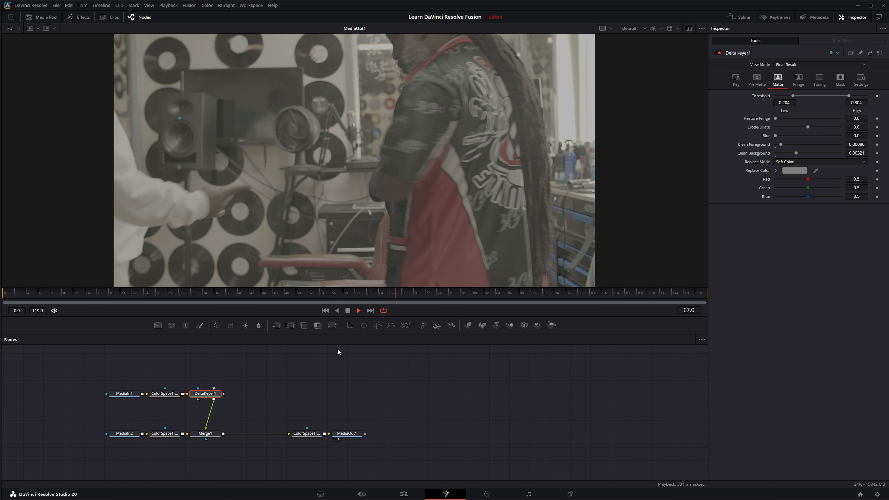
click(347, 310)
click(325, 310)
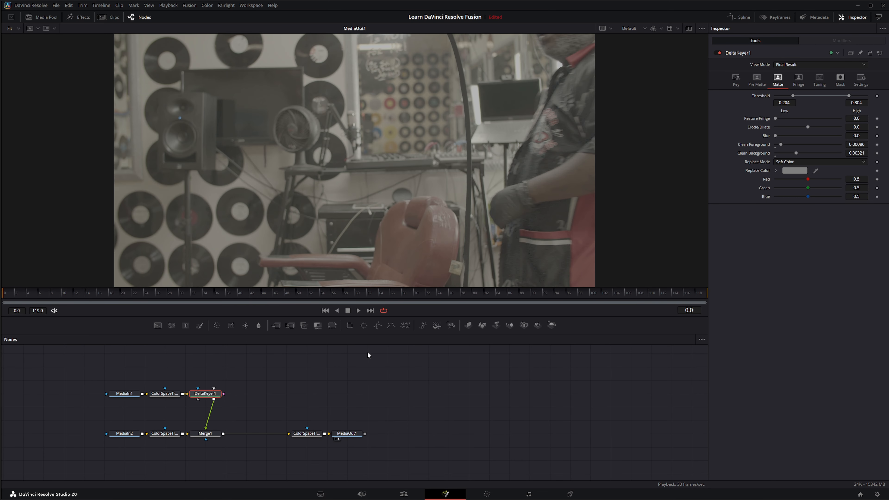
View DeltaKeyer1's alpha matte, check it from the first frame to frame 36 for holes, and return to color at frame 0.
drag(212, 394, 218, 151)
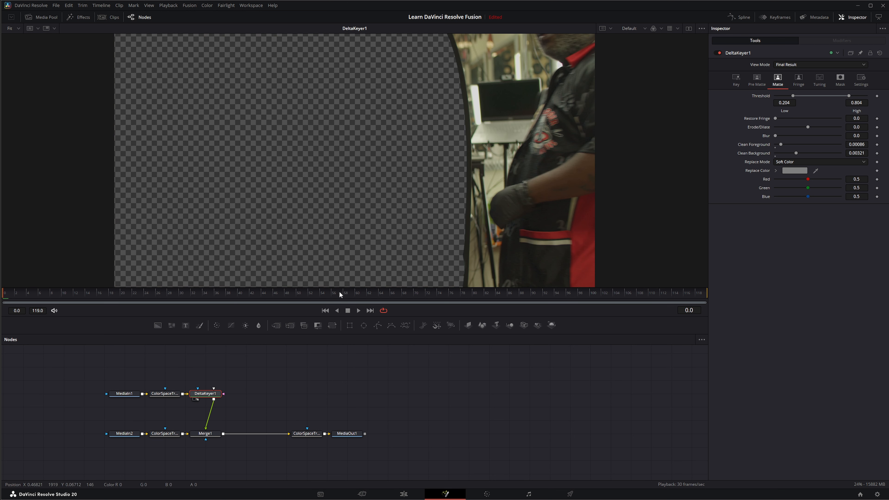
click(654, 28)
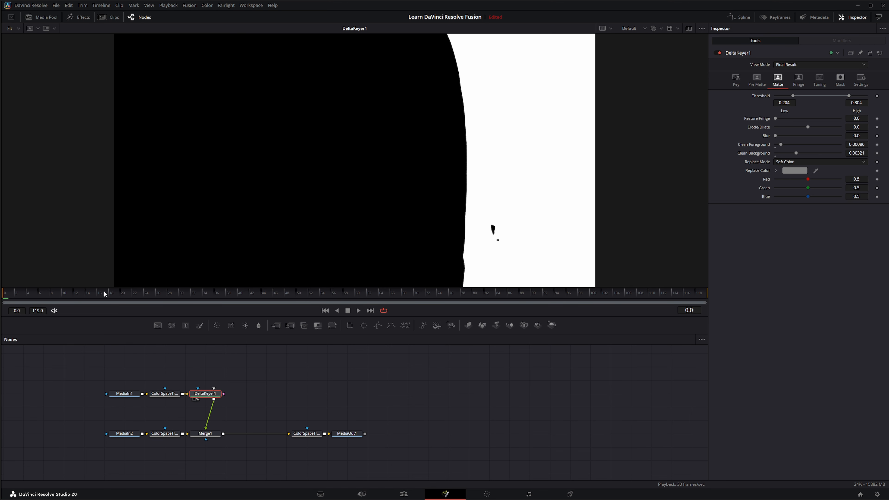
drag(105, 293, 215, 293)
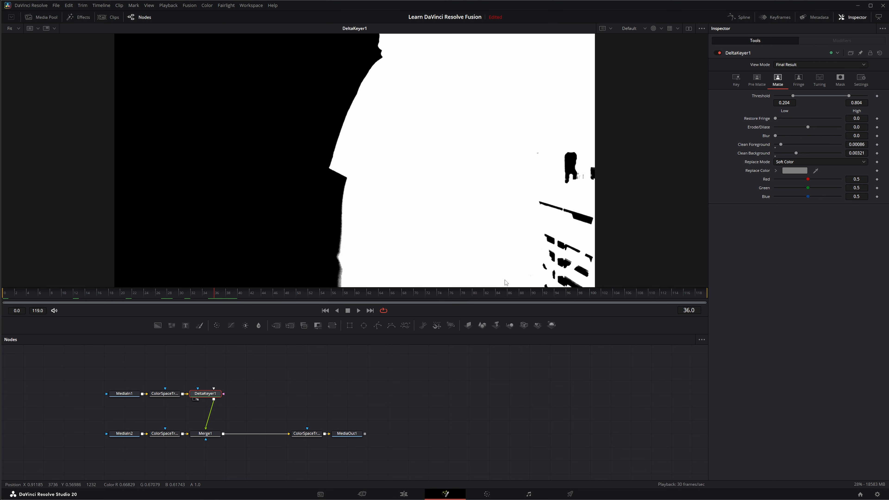
drag(216, 293, 2, 298)
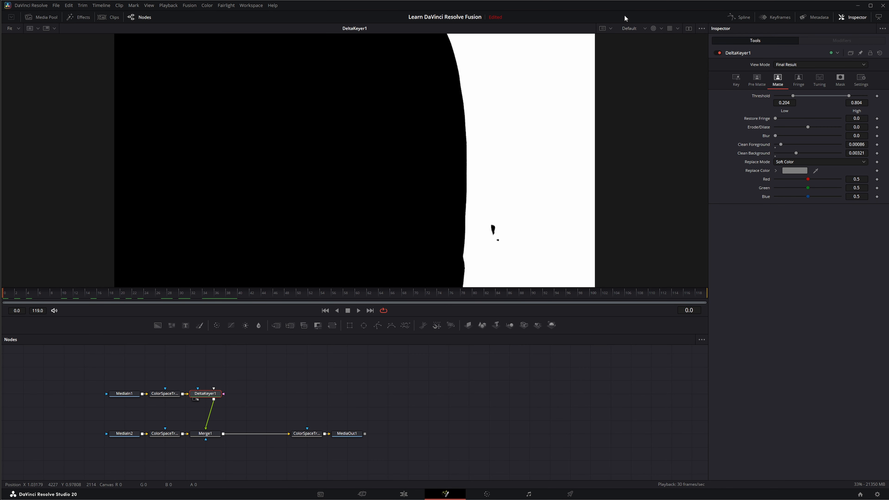
click(654, 27)
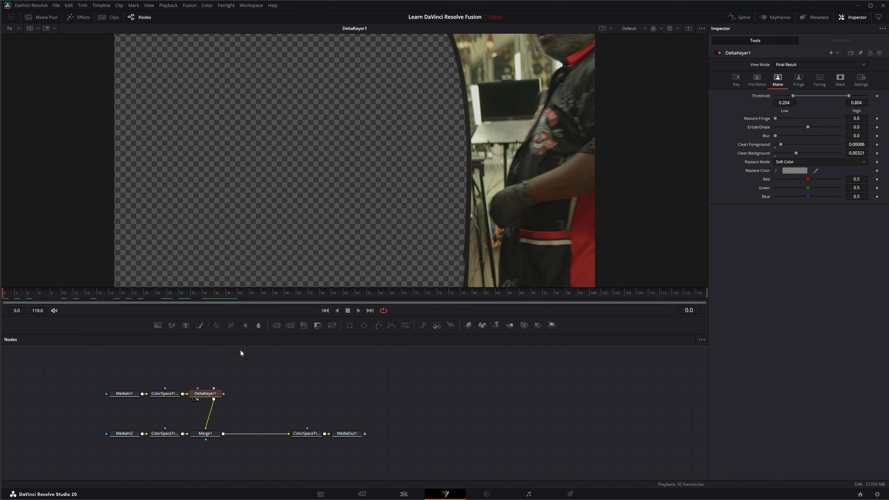
Add a polygon mask to DeltaKeyer1's solid matte input and view ColorSpaceTransform1 for drawing.
drag(380, 327, 199, 368)
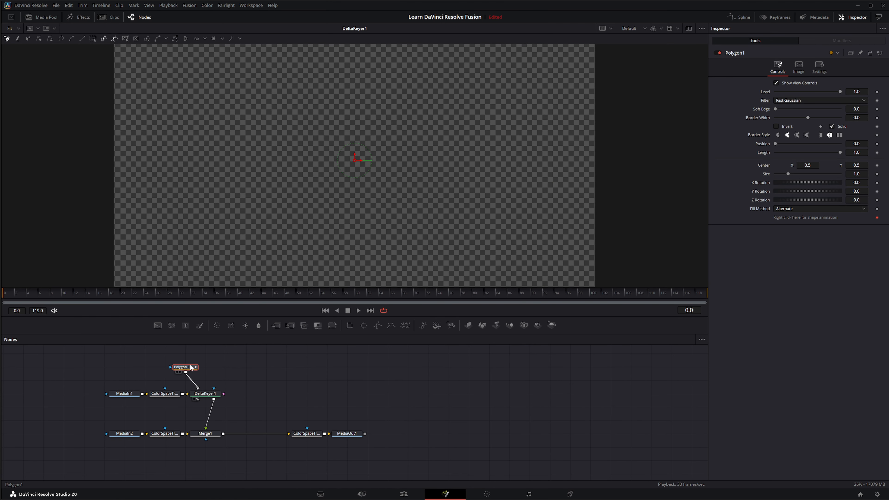
key(1)
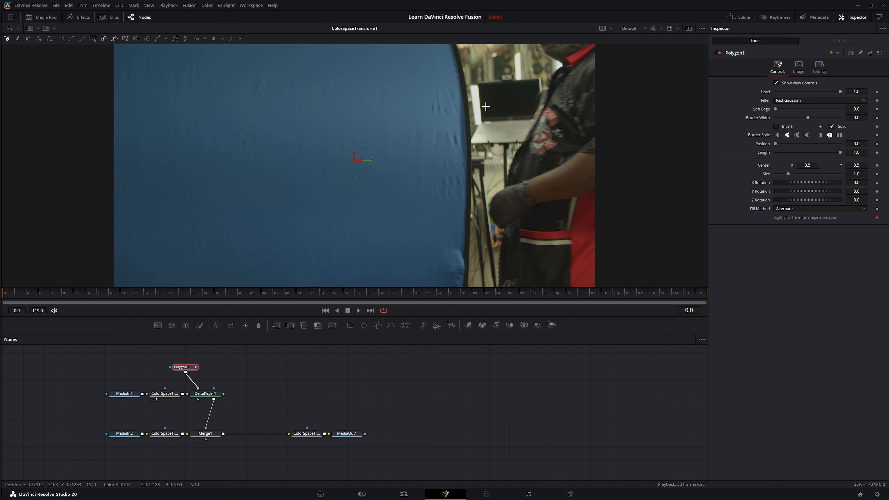
scroll(472, 52, up, 2)
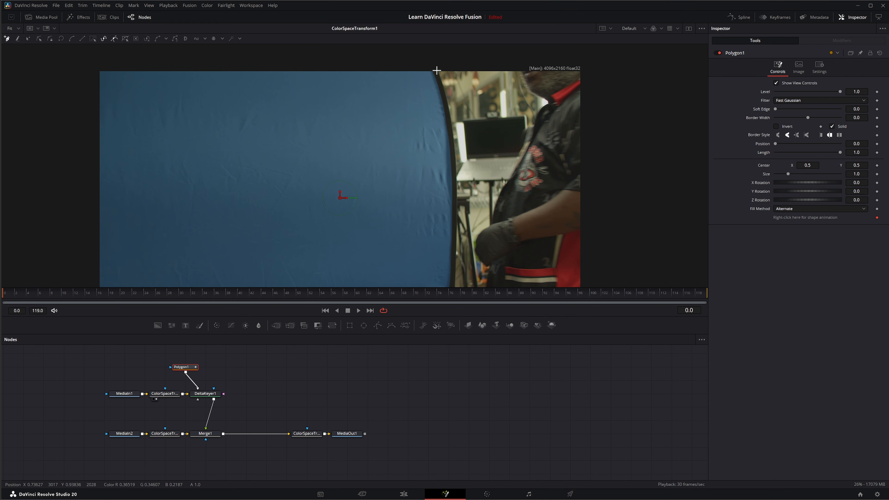
Draw a closed polygon along the blue screen's curved black rim and around the foreground area, extending beyond the frame edges.
click(438, 64)
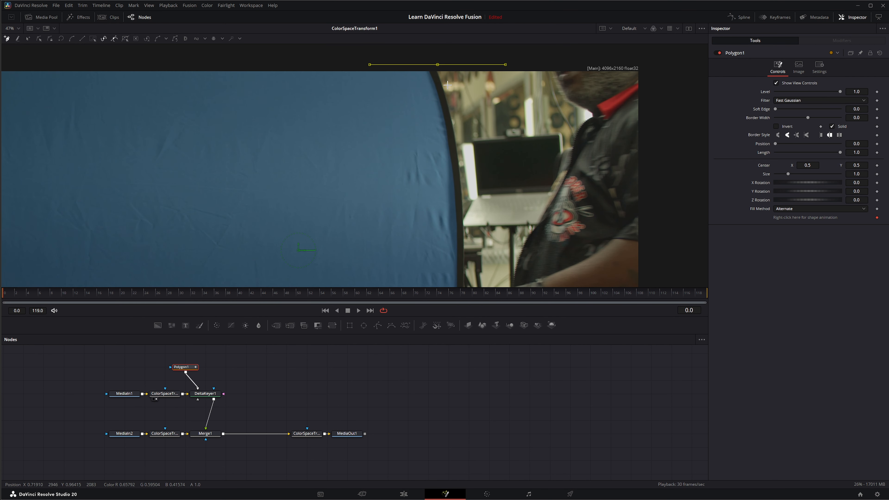
drag(446, 91, 450, 105)
drag(456, 139, 458, 154)
drag(489, 214, 501, 82)
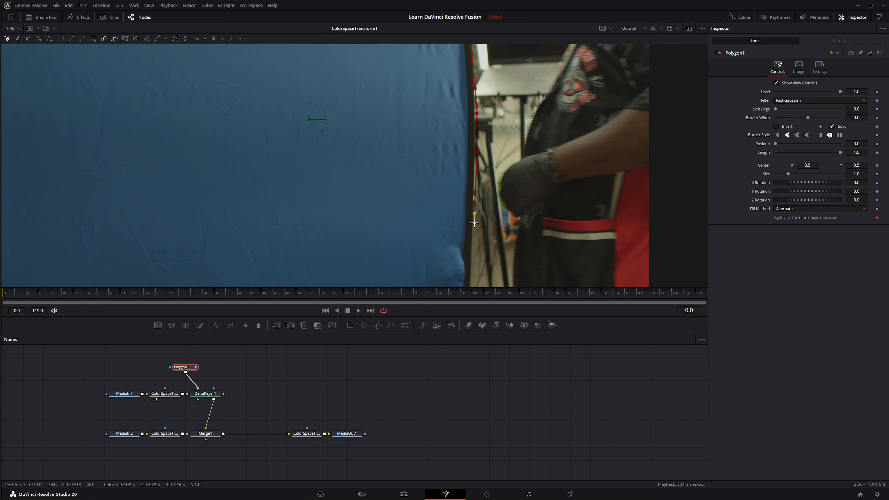
drag(474, 223, 501, 154)
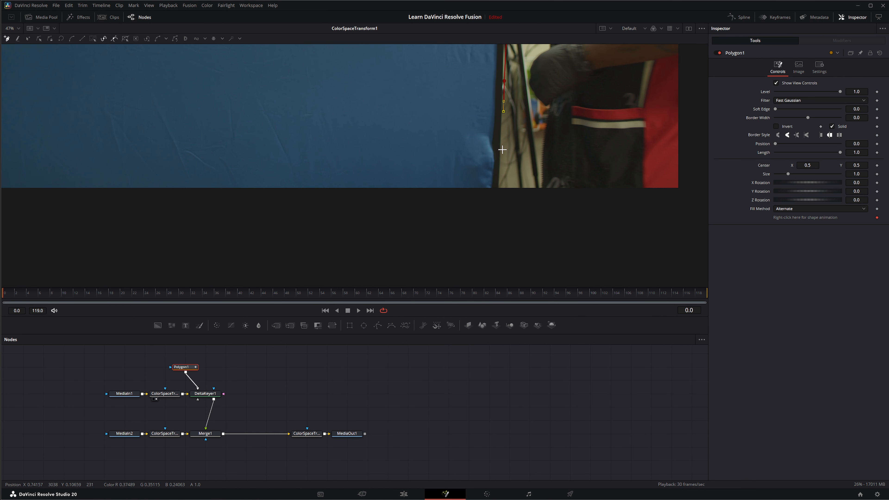
click(692, 199)
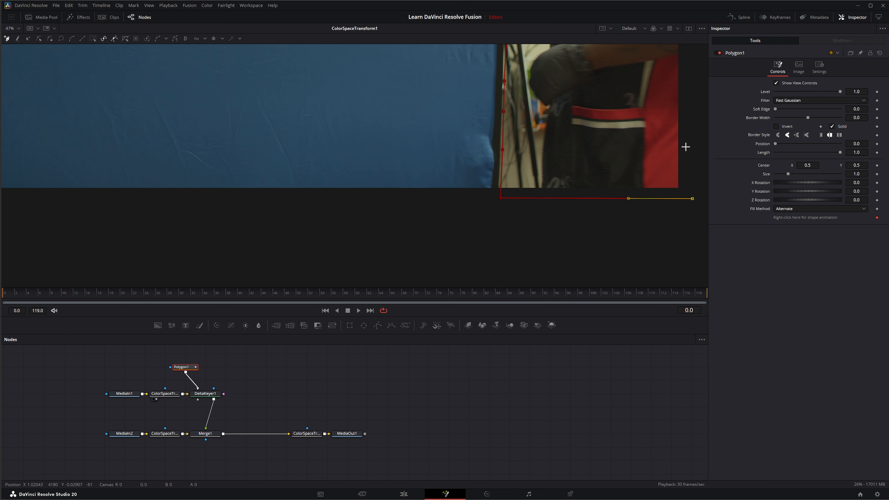
drag(685, 107, 625, 273)
drag(624, 91, 634, 217)
click(648, 109)
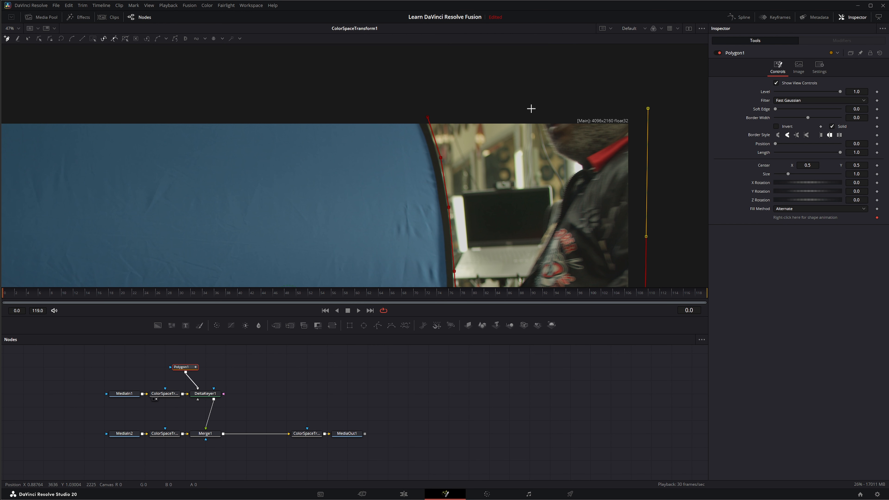
click(427, 118)
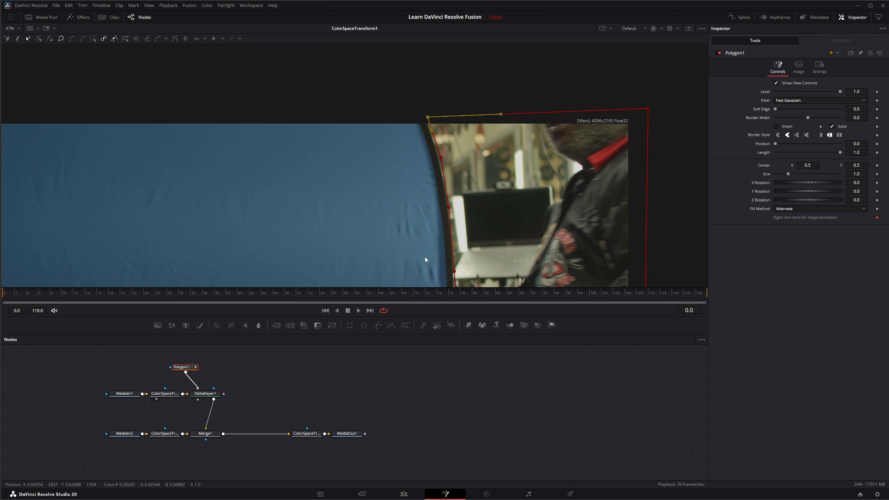
Check the alpha channel across several frames, and view the masked DeltaKeyer1 result in color back at frame 0.
scroll(424, 258, down, 3)
drag(430, 257, 381, 151)
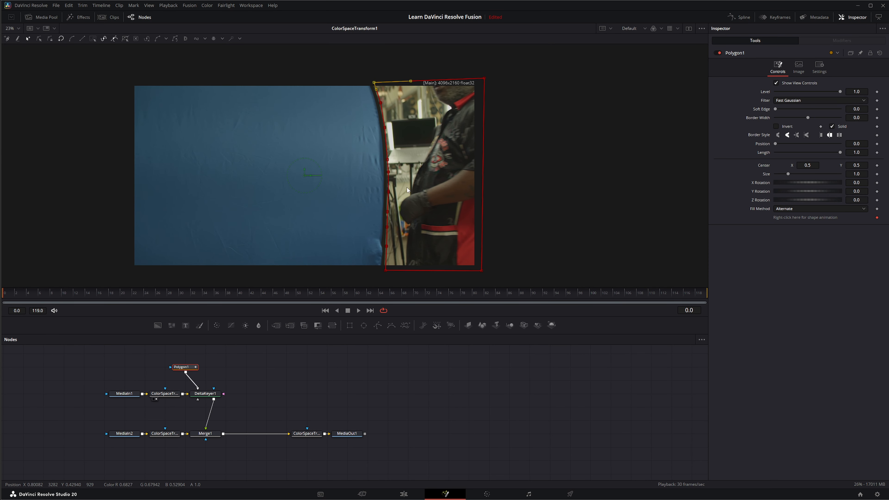
click(653, 28)
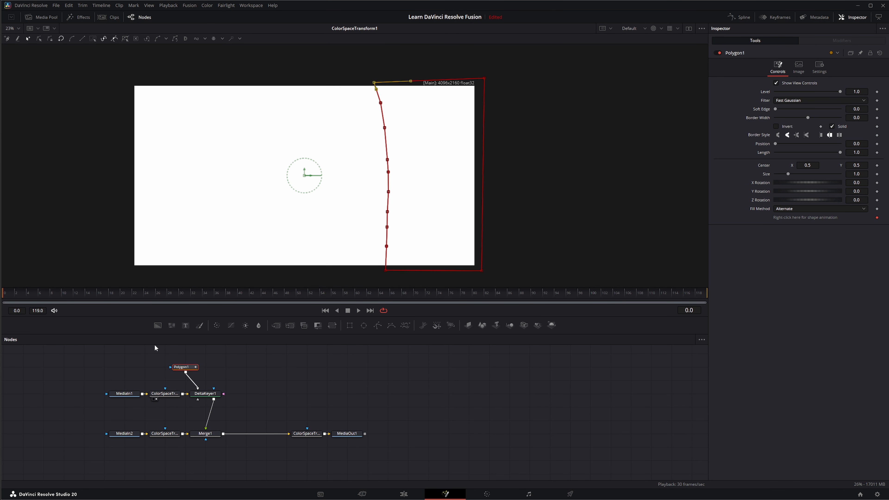
drag(60, 298, 112, 298)
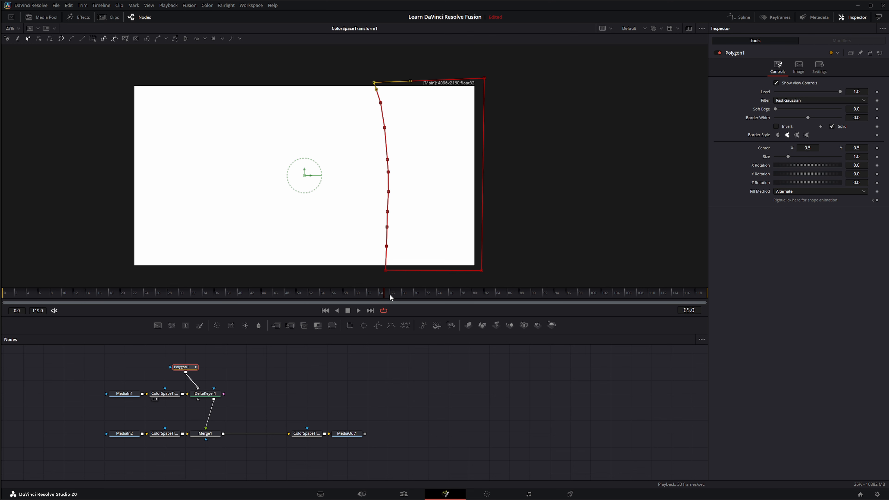
drag(603, 298, 406, 300)
drag(199, 394, 258, 277)
drag(417, 296, 5, 310)
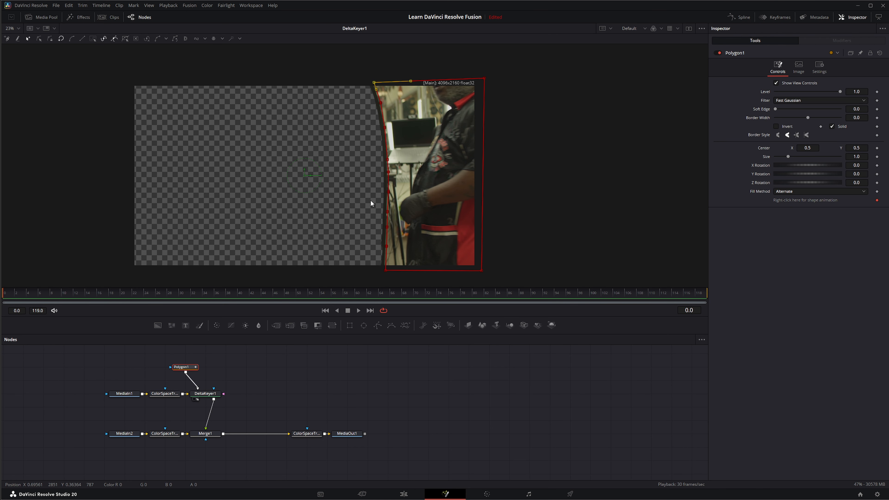
Fit the image in the viewer, hide the polygon overlay, and examine the keyed rim on the first frame.
click(10, 30)
click(10, 39)
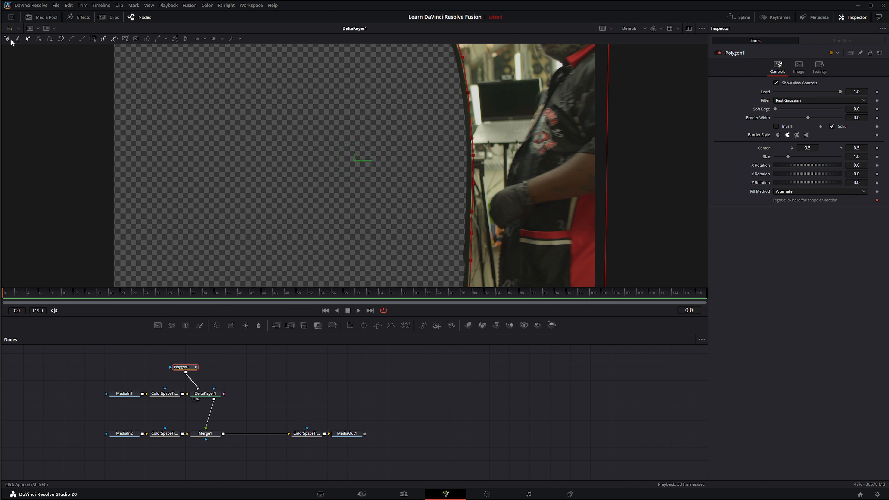
click(301, 383)
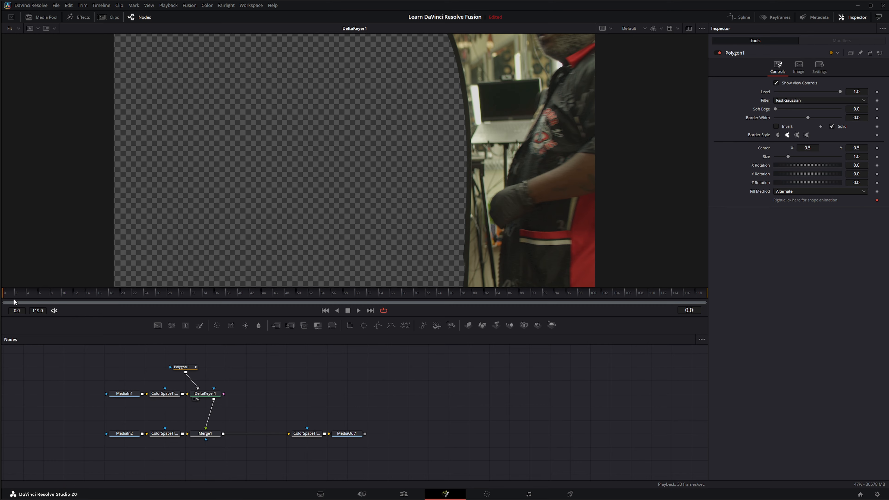
mouse_move(8, 296)
mouse_down()
mouse_move(472, 284)
mouse_move(2, 309)
mouse_up()
drag(447, 167, 415, 176)
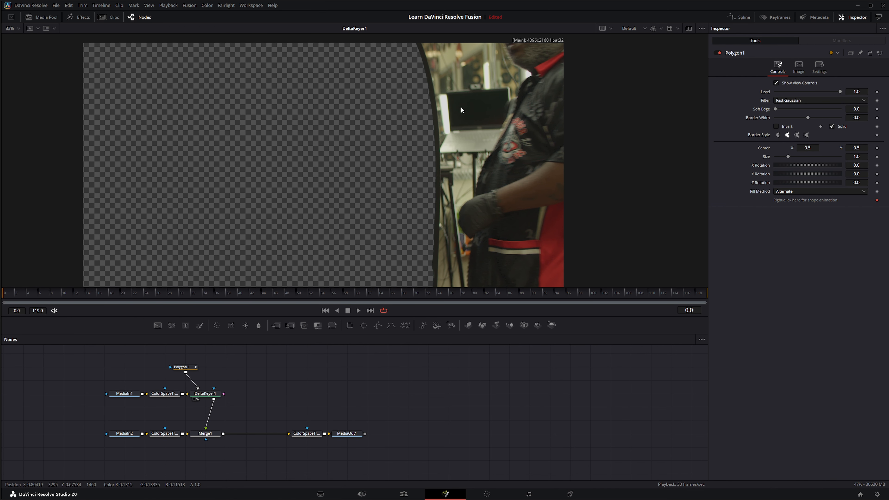
Add a MultiMerge node and a second polygon mask, and wire the polygon into DeltaKeyer1's garbage matte input.
drag(291, 326, 270, 372)
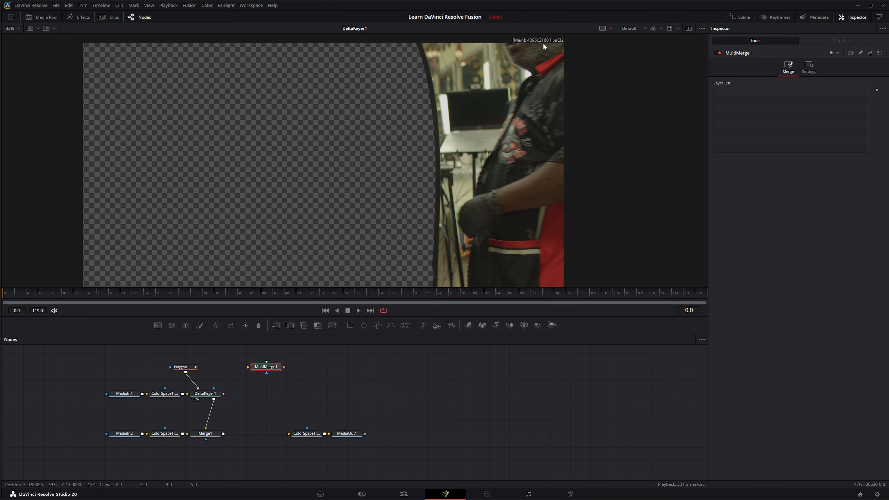
drag(267, 367, 310, 227)
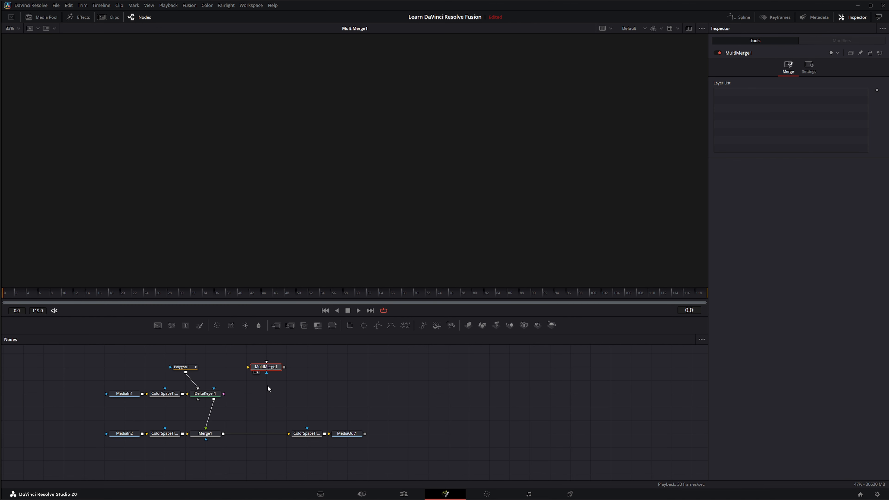
drag(297, 369, 219, 370)
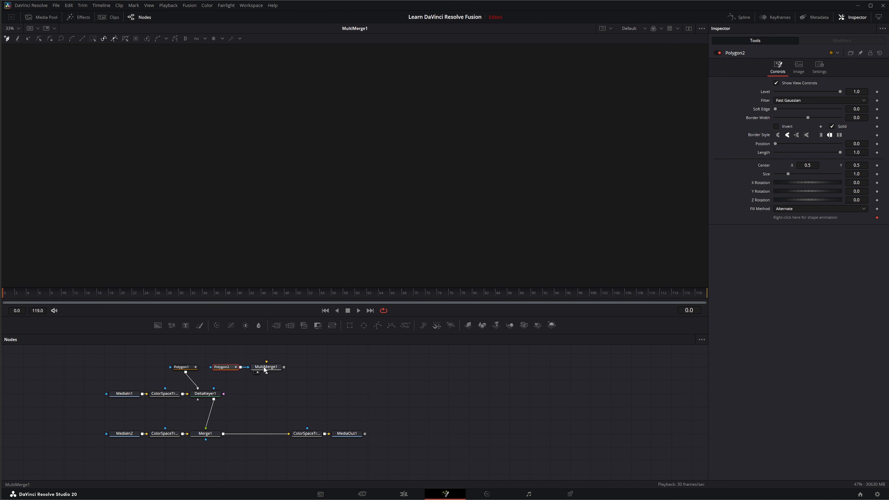
drag(240, 367, 267, 364)
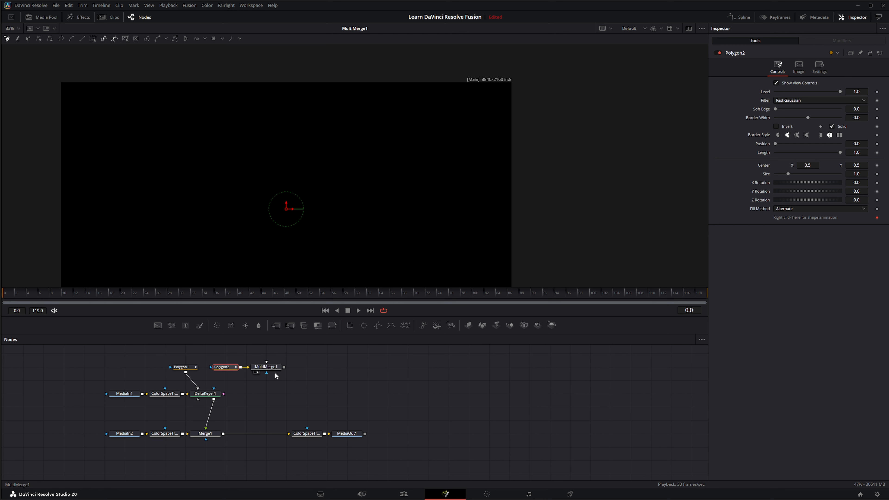
drag(247, 367, 224, 394)
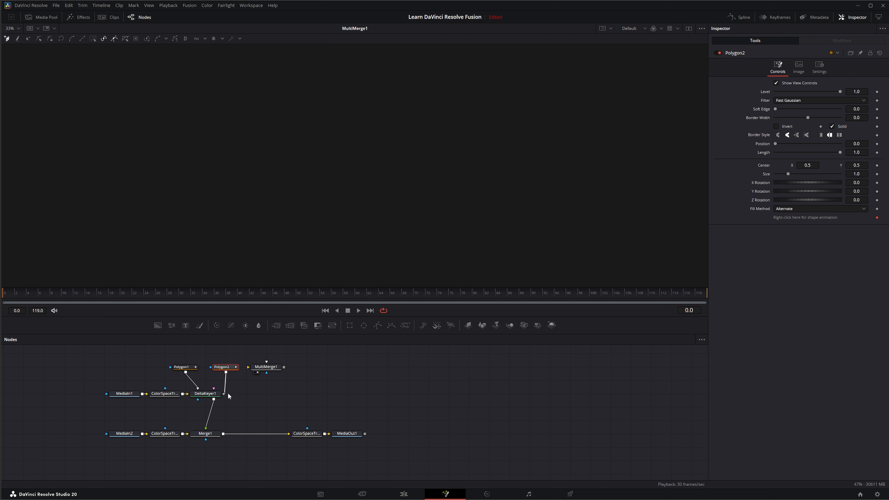
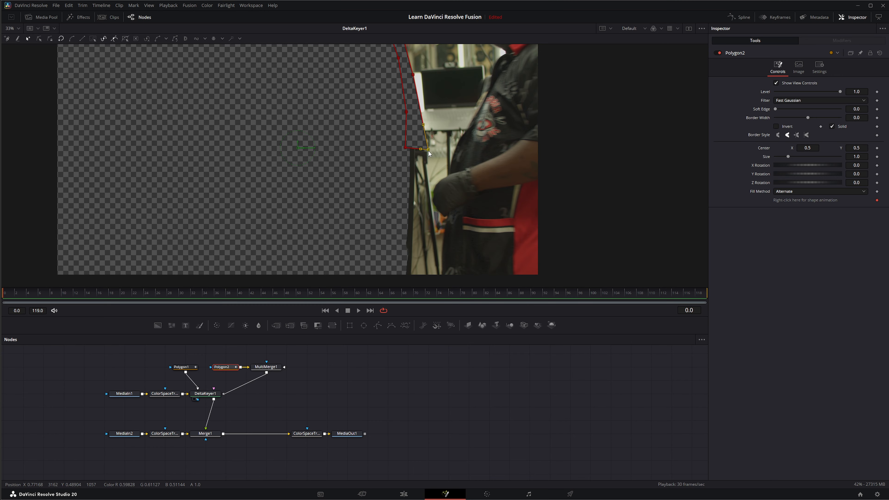
Extend Polygon2 down the blue screen's black rim past the frame's lower edge, inserting and moving points.
click(414, 148)
click(114, 39)
drag(414, 148, 394, 255)
click(417, 202)
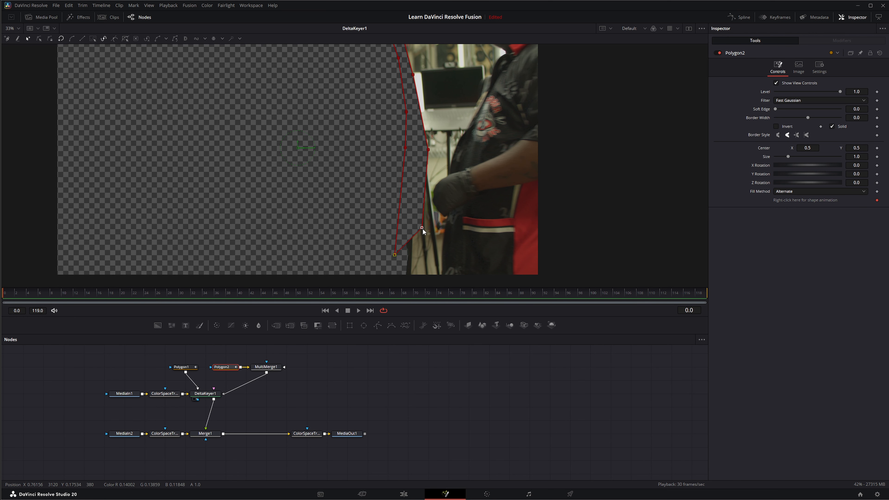
drag(422, 228, 402, 278)
click(395, 256)
drag(429, 151, 419, 207)
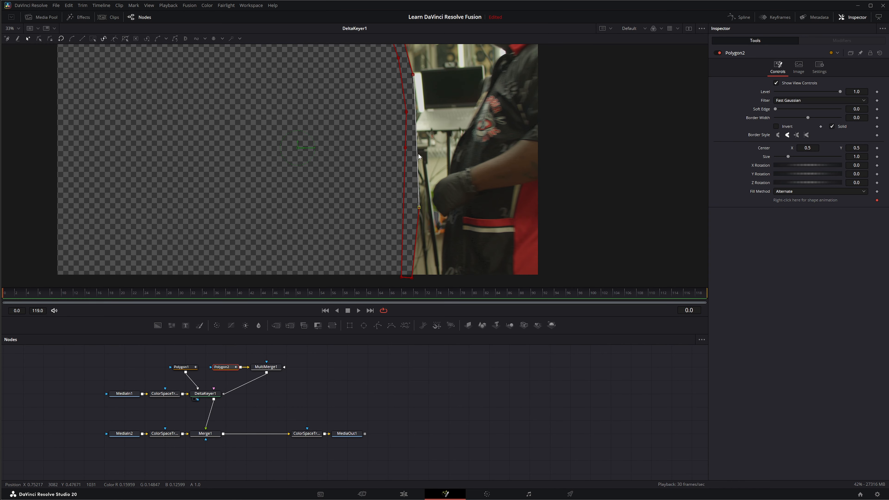
Refine Polygon2's points along both sides of the black rim so the mask follows its curve.
drag(418, 152, 418, 142)
drag(428, 77, 416, 136)
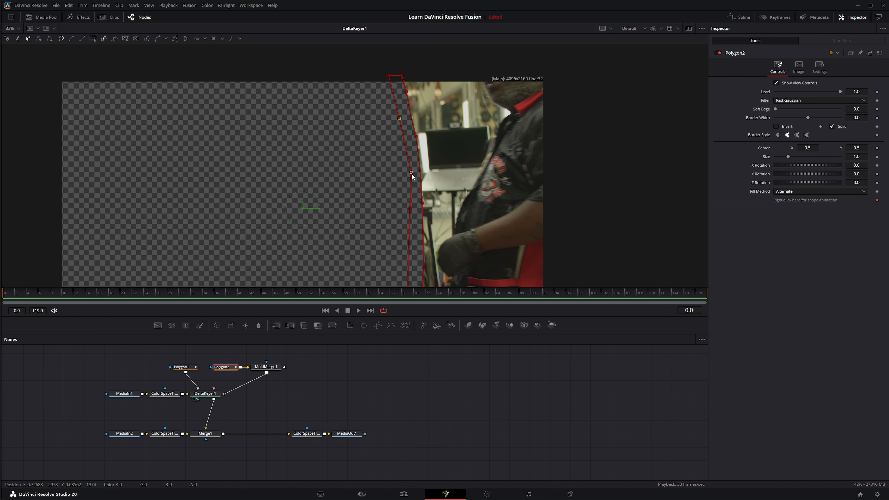
drag(411, 173, 408, 172)
drag(410, 209, 407, 208)
click(39, 38)
drag(359, 199, 353, 124)
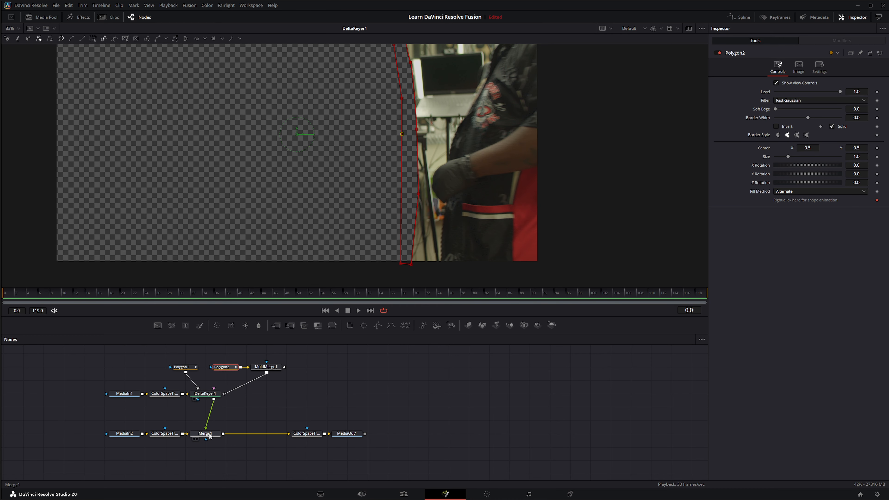
View Merge1 and check the garbage matte over the composite at frame 60.
drag(211, 437, 298, 199)
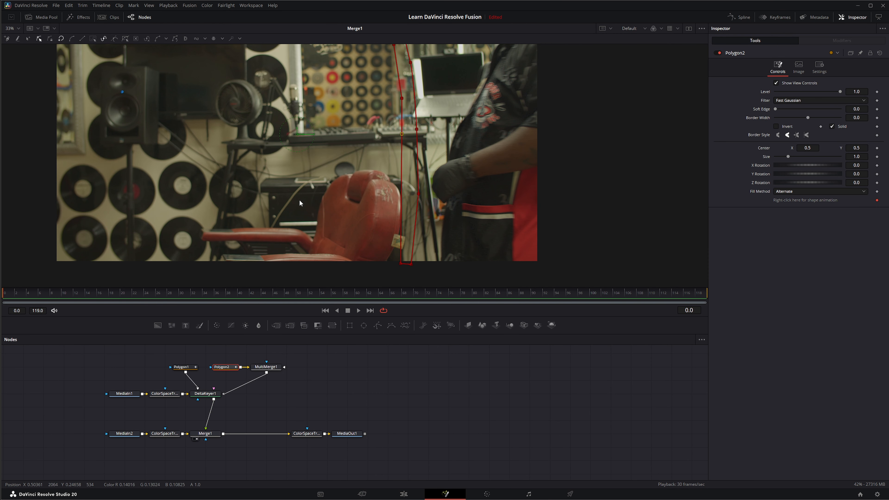
click(359, 293)
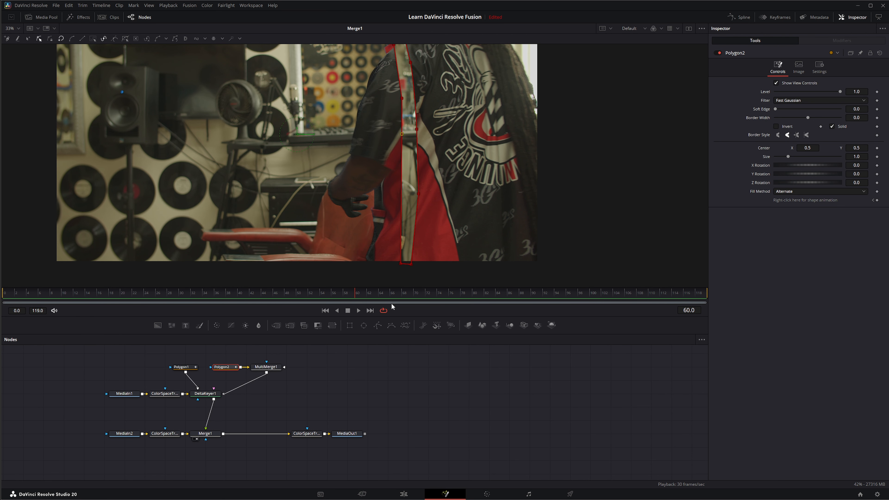
Return to frame 0, view DeltaKeyer1, and set Polygon2's soft edge to 0.0122.
click(325, 310)
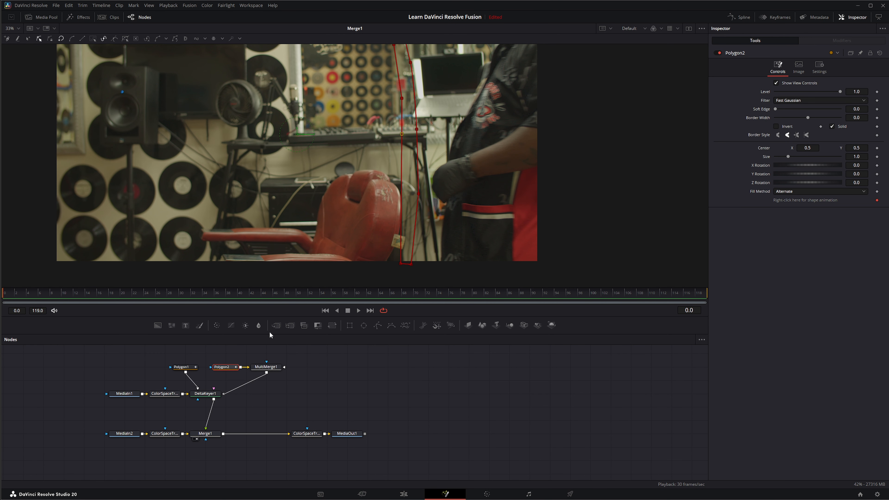
click(305, 382)
drag(420, 171, 426, 203)
key(1)
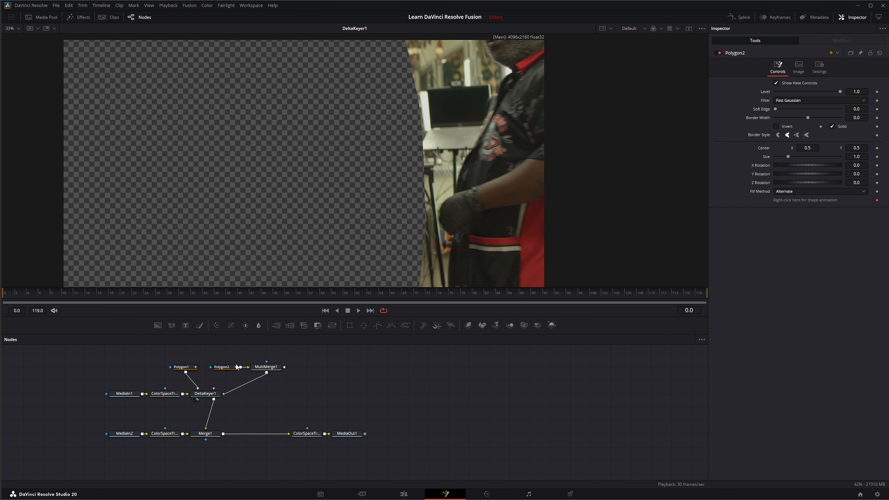
click(227, 368)
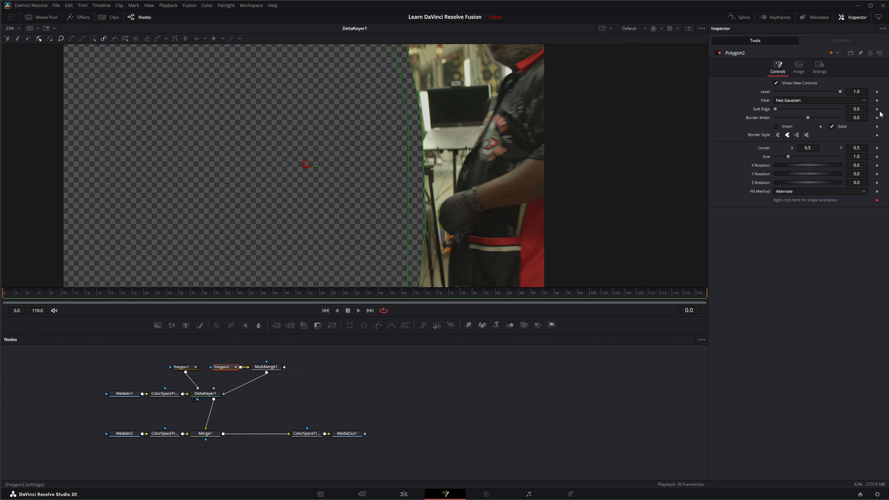
drag(857, 108, 863, 109)
drag(862, 108, 865, 108)
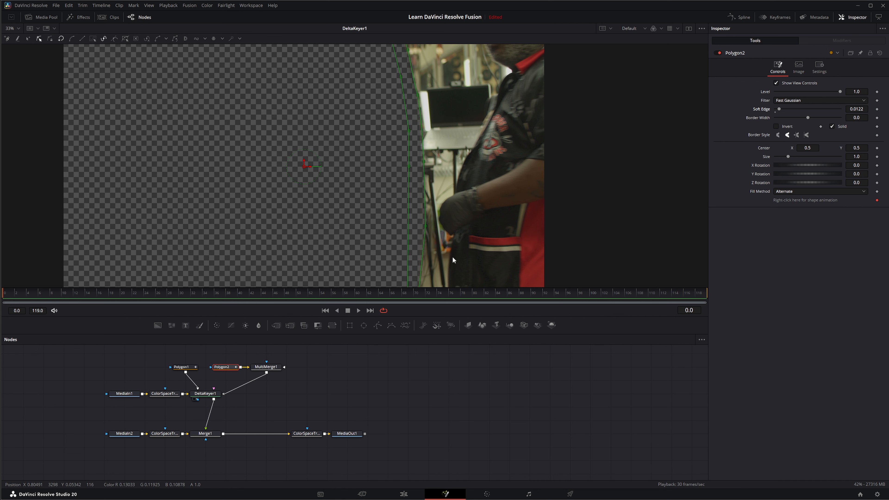
scroll(453, 231, down, 3)
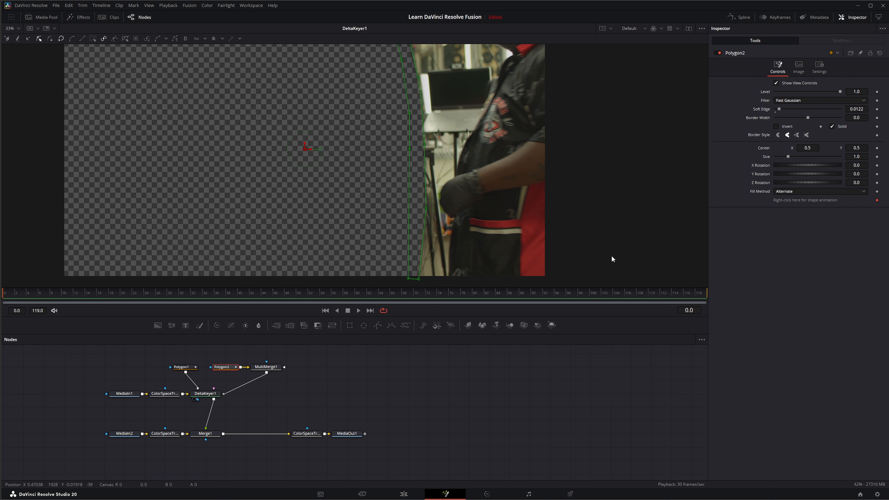
Keyframe Polygon2's center at frames 0 and 2 with Merge1 in view.
click(877, 148)
drag(211, 438, 235, 226)
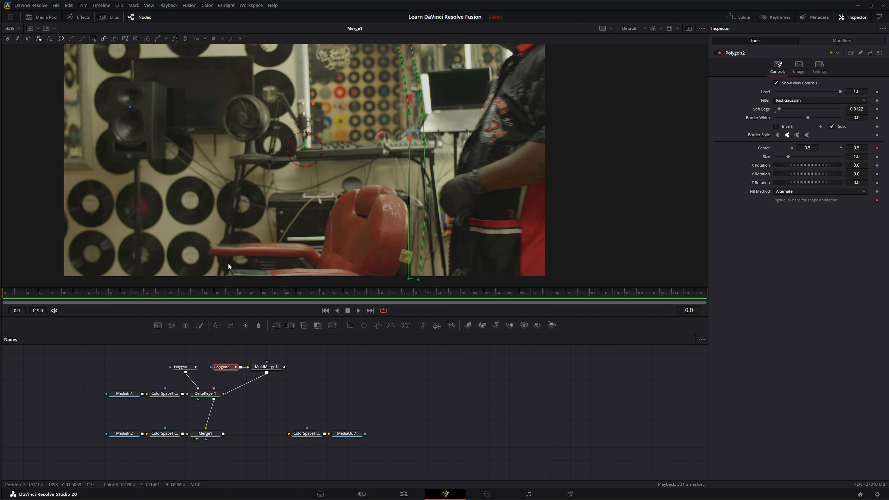
drag(9, 295, 19, 296)
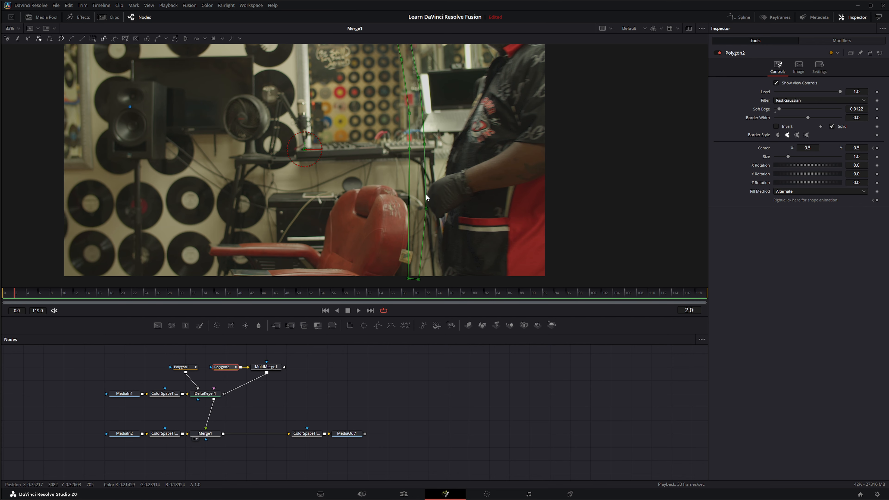
click(877, 148)
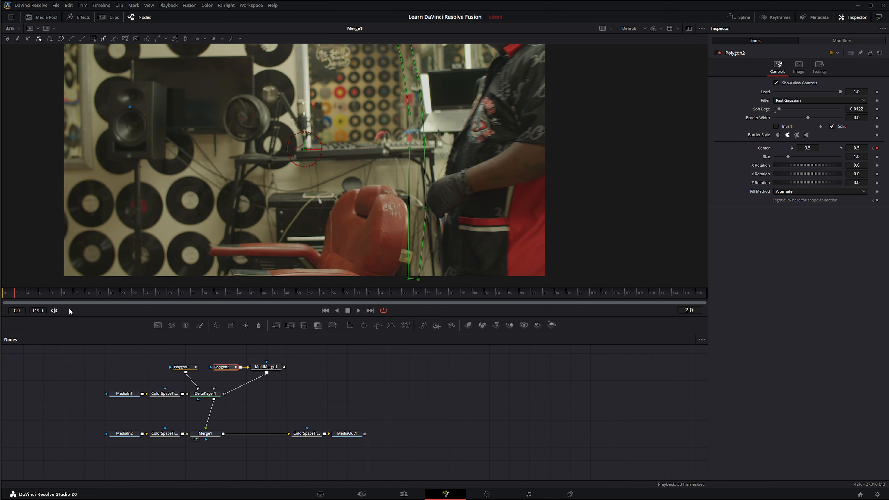
At frame 3, raise Polygon2's lower points to the gloved hand and adjust the side points higher up along the rim.
drag(13, 294, 24, 295)
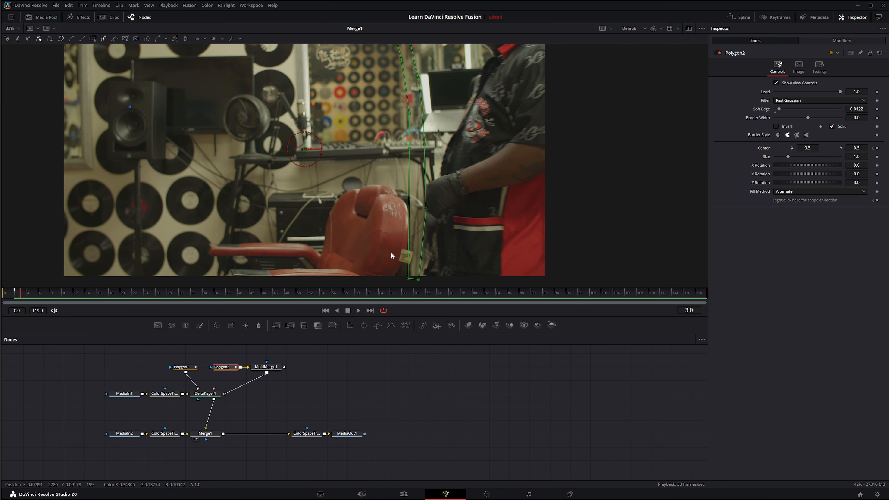
scroll(391, 252, down, 2)
drag(368, 60, 436, 270)
drag(414, 207, 415, 157)
scroll(406, 200, up, 6)
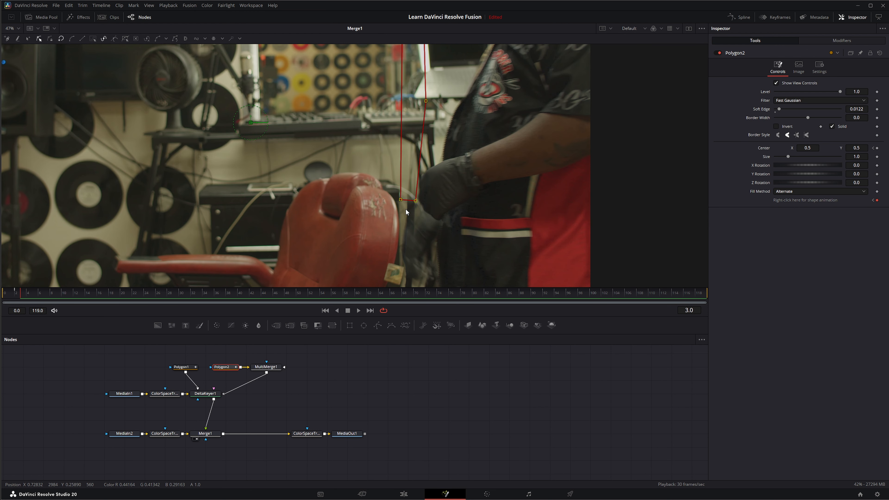
drag(422, 195, 401, 247)
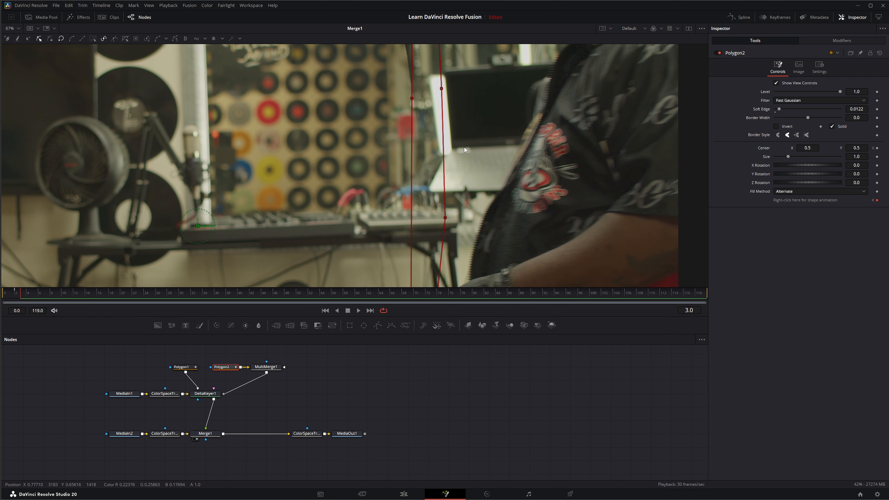
drag(428, 155, 411, 155)
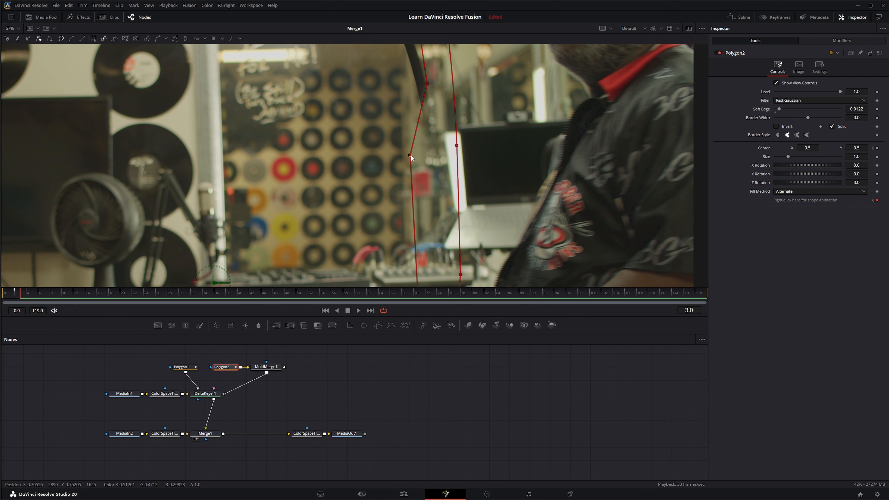
drag(427, 84, 466, 178)
drag(455, 91, 415, 98)
drag(536, 210, 501, 135)
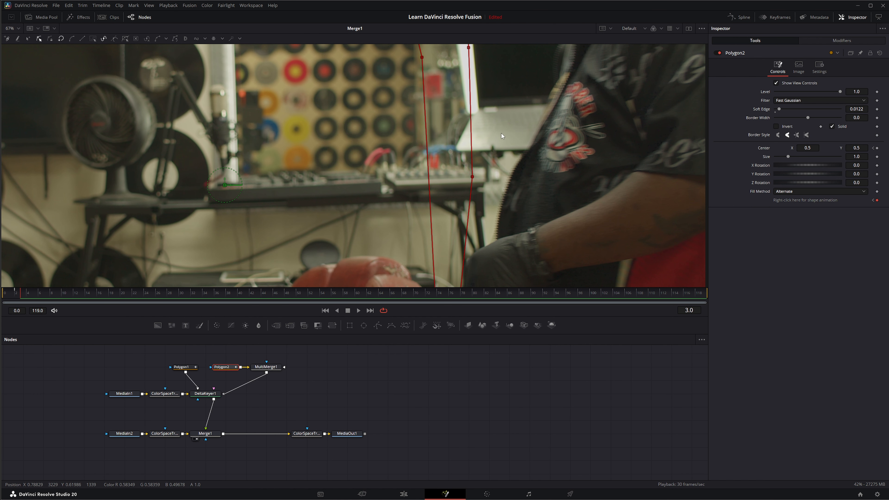
drag(500, 194, 500, 134)
drag(497, 188, 492, 205)
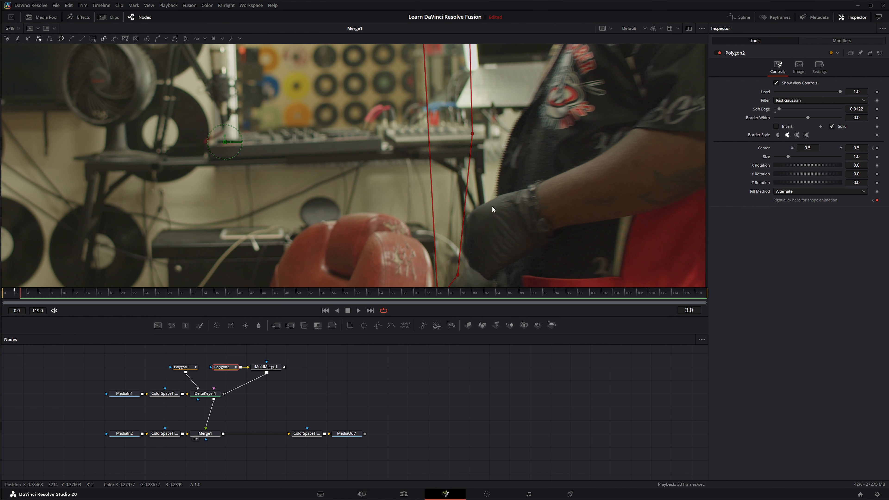
At frame 4, reposition Polygon2's lower points beside the gloved hand and refine its upper edge beside the record wall.
drag(23, 293, 30, 294)
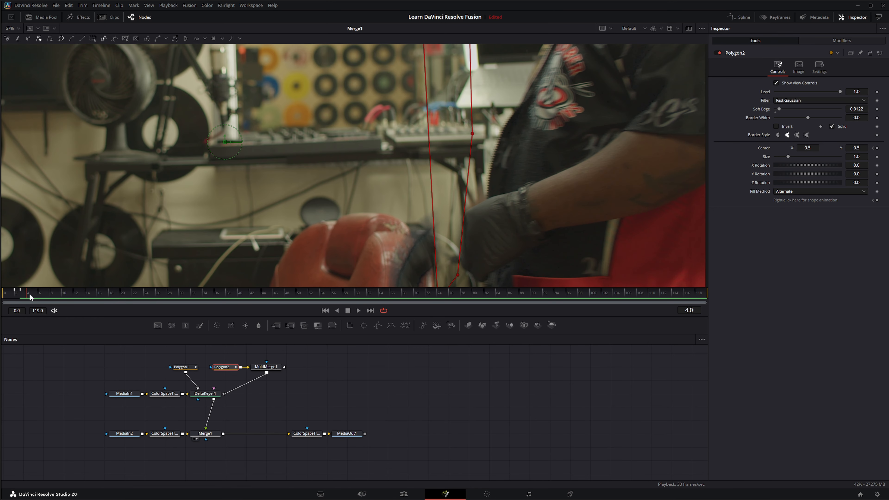
drag(470, 230, 466, 193)
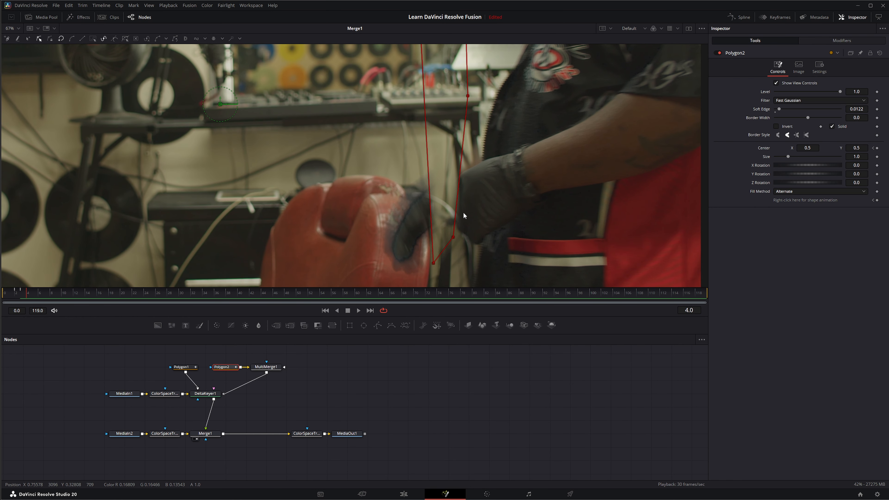
drag(416, 269, 519, 80)
drag(455, 237, 457, 171)
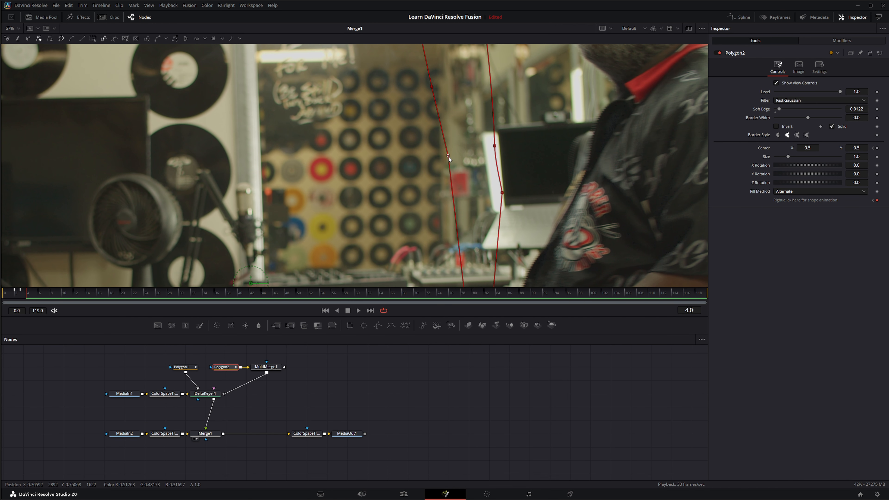
drag(448, 156, 467, 206)
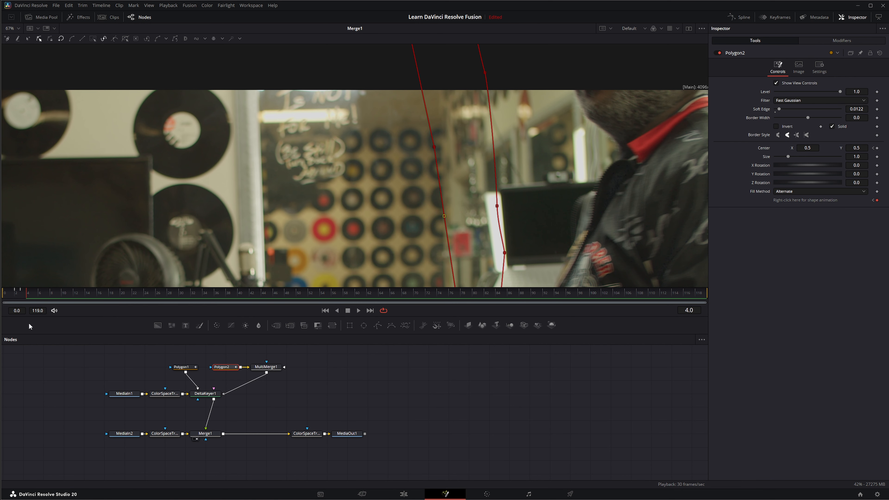
Raise Polygon2's two bottom points at frames 5 and 6 to keep the mask clear of the lifting forearm.
key(Right)
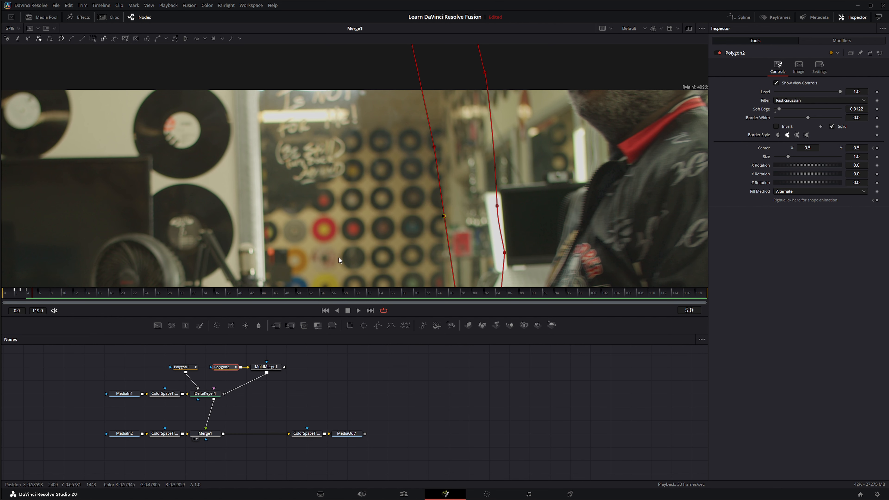
drag(338, 256, 519, 118)
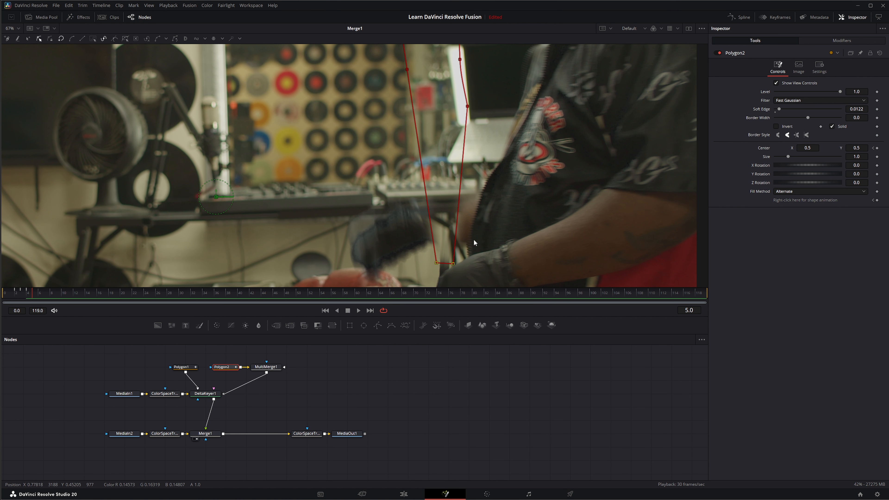
drag(453, 265, 453, 205)
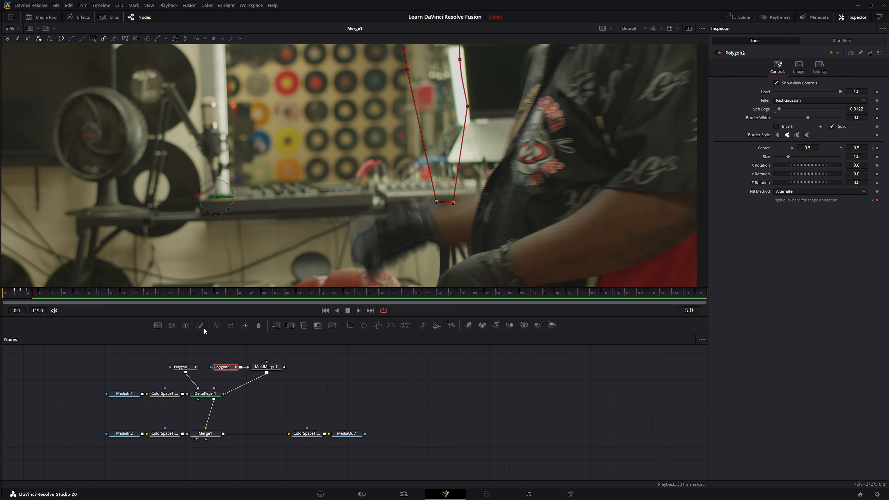
click(41, 296)
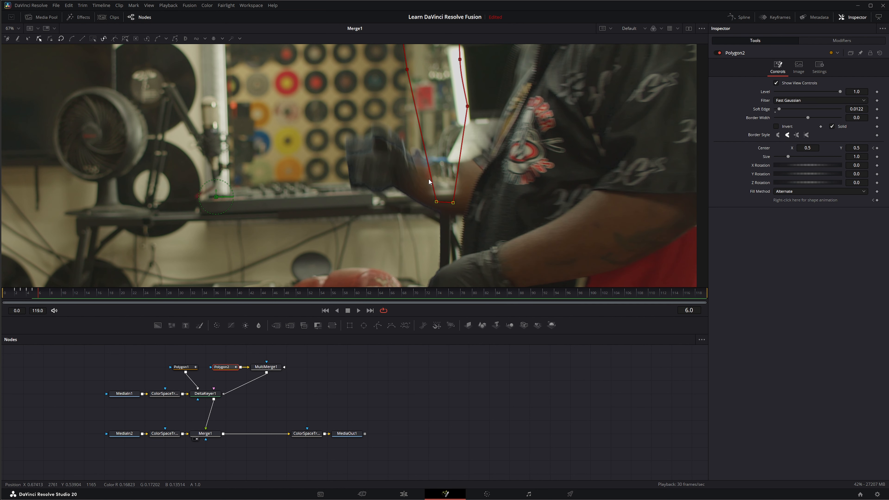
drag(380, 218, 356, 268)
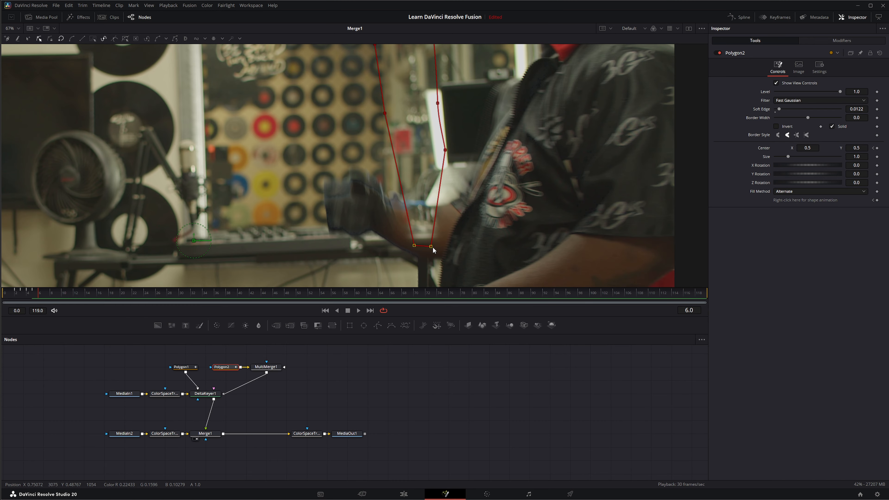
drag(432, 247, 407, 194)
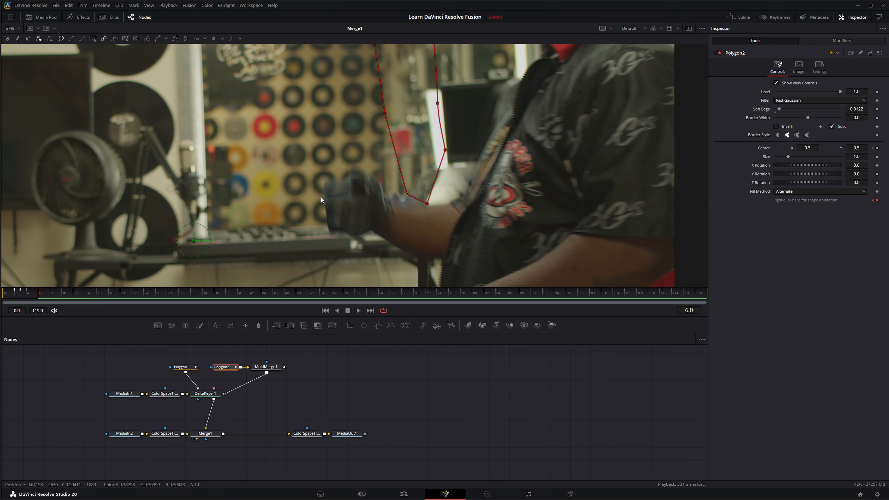
Adjust Polygon2's points at frames 7 and 8 to fit the gap between the raised arm and the jacket.
click(47, 293)
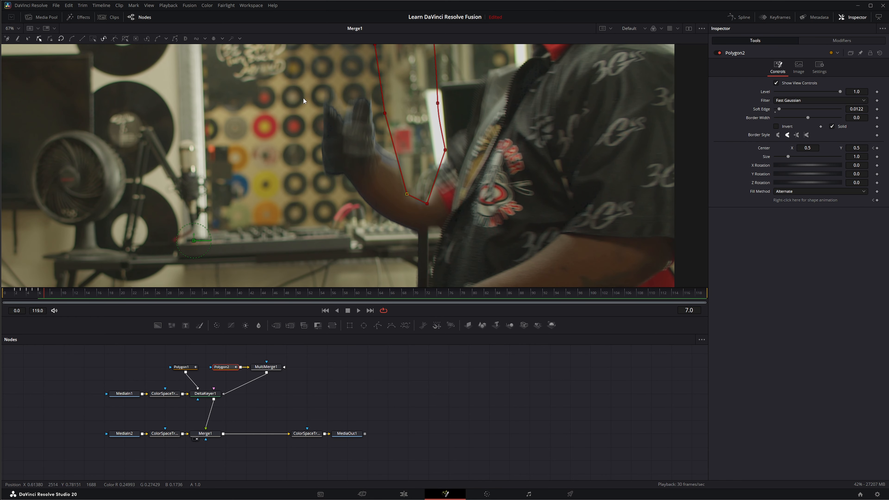
drag(426, 203, 404, 160)
drag(464, 104, 486, 168)
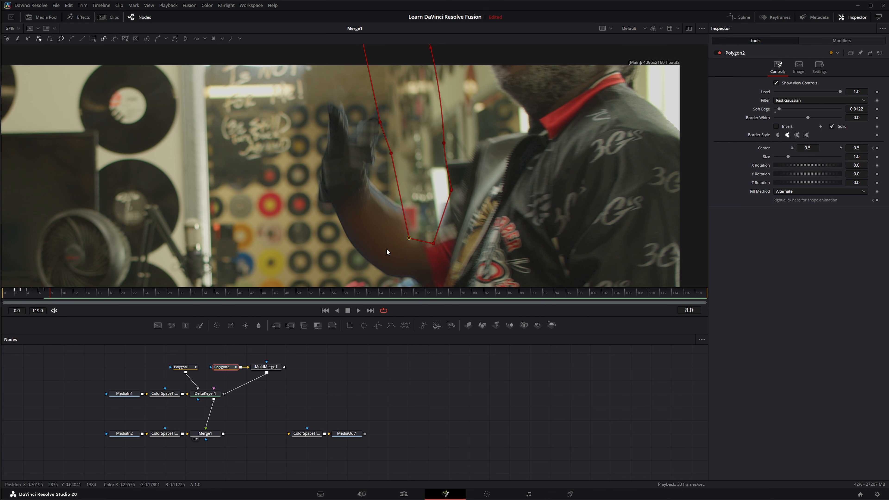
drag(375, 217, 487, 103)
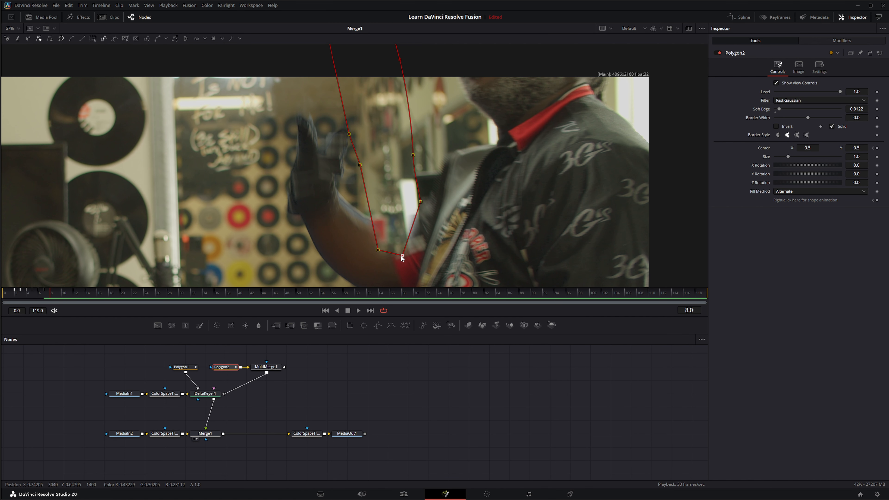
drag(401, 256, 420, 247)
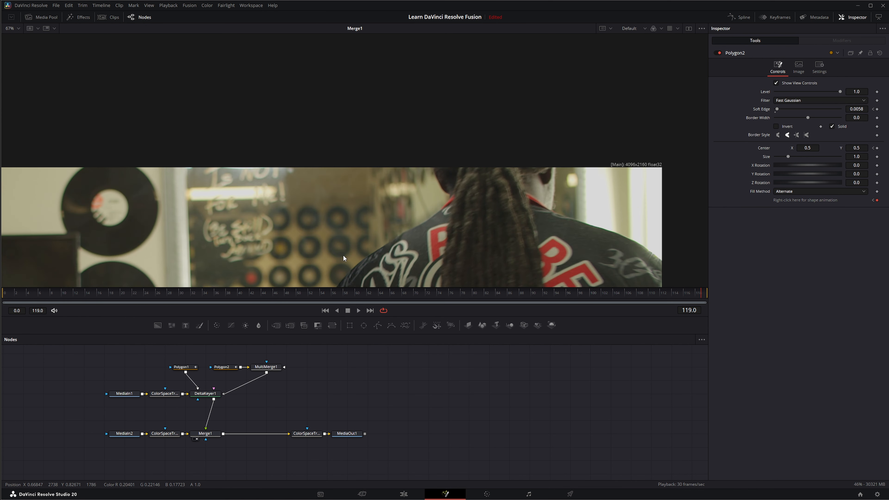
Play the Merge1 composite from frame 0 to check the animated garbage matte, and return to the start.
scroll(343, 254, down, 2)
drag(343, 254, 376, 115)
click(325, 311)
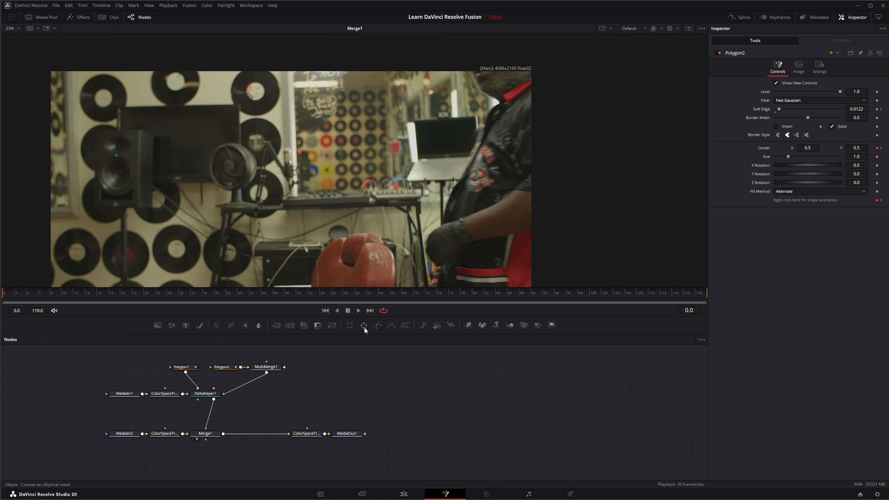
click(359, 310)
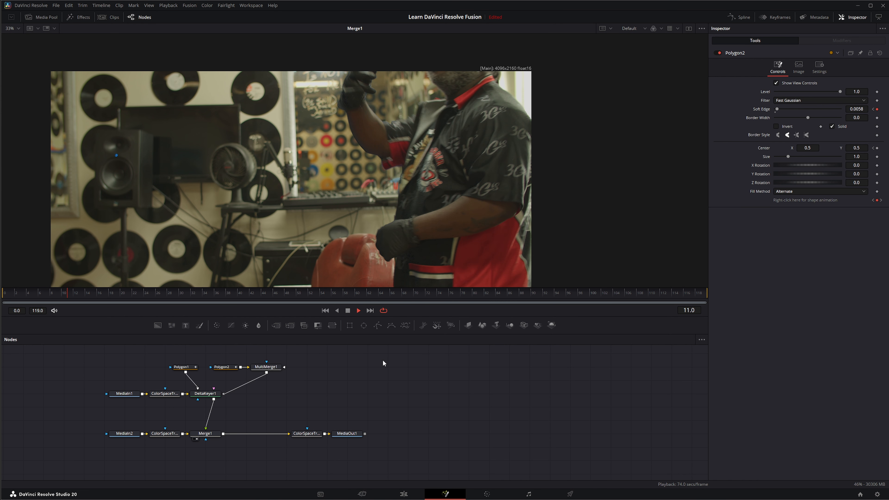
click(346, 310)
click(325, 310)
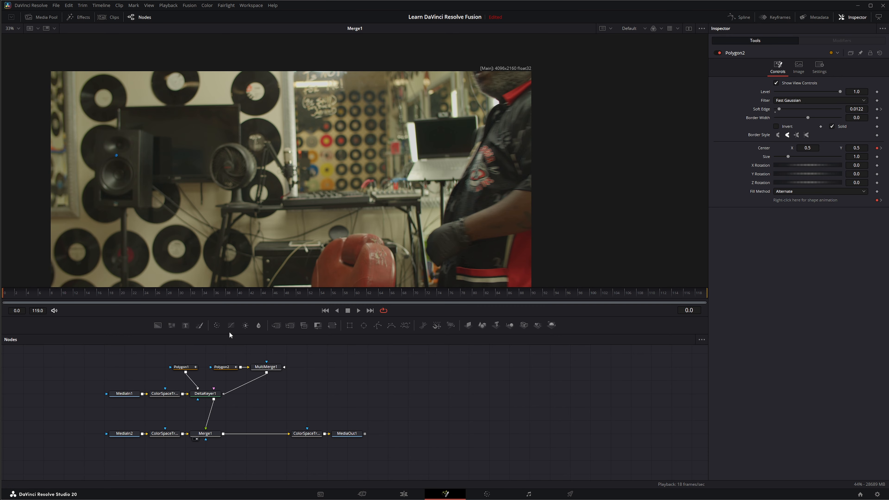
At frame 0, move Polygon2's middle and lower jacket-side edge points outward toward the laptop stand.
click(222, 367)
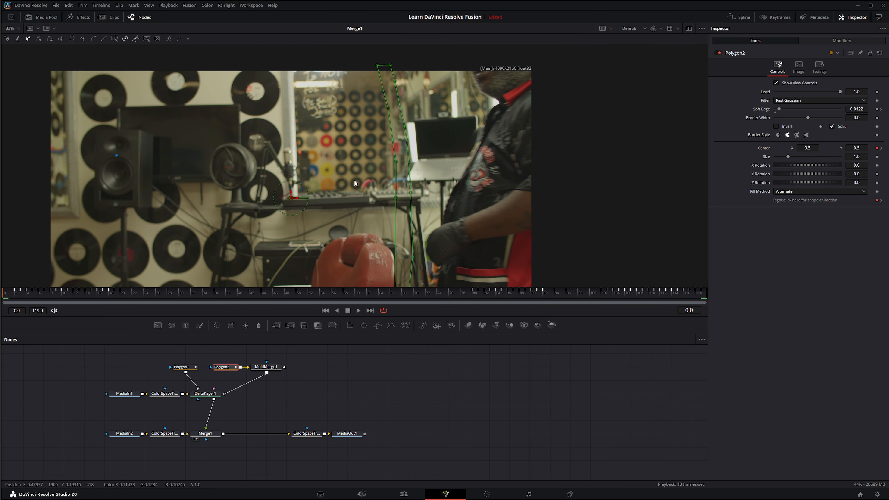
click(395, 82)
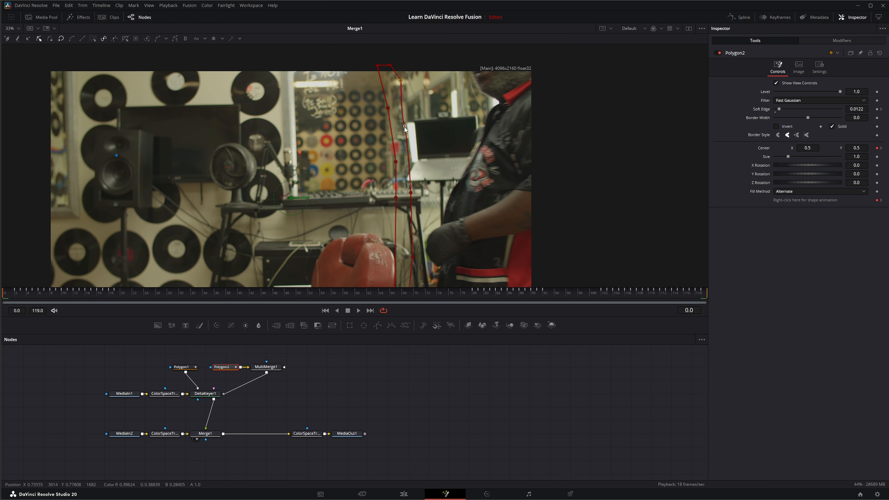
drag(404, 126, 409, 126)
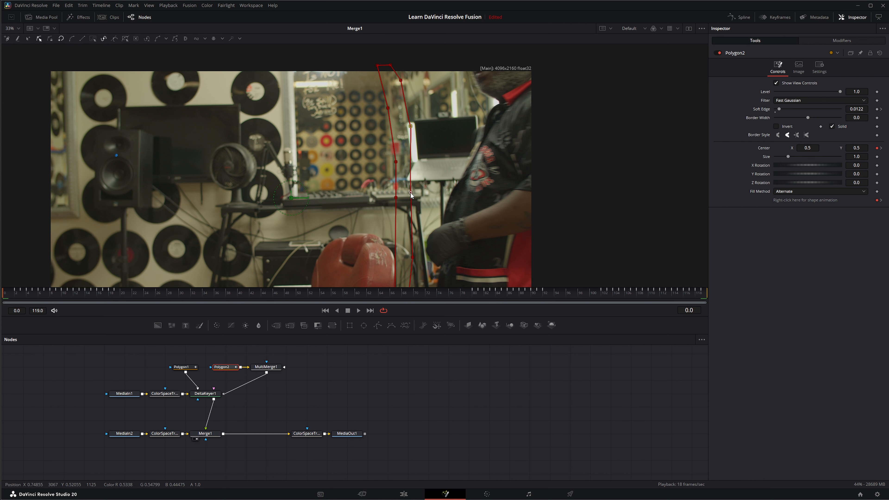
drag(410, 194, 419, 193)
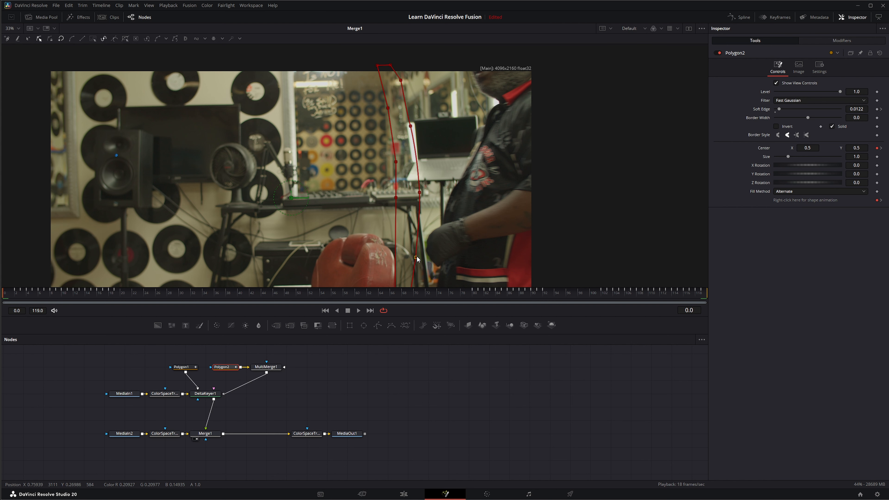
Play the Merge1 composite from frame 0, fit it to the viewer, and replay it to check the matte edges.
click(359, 311)
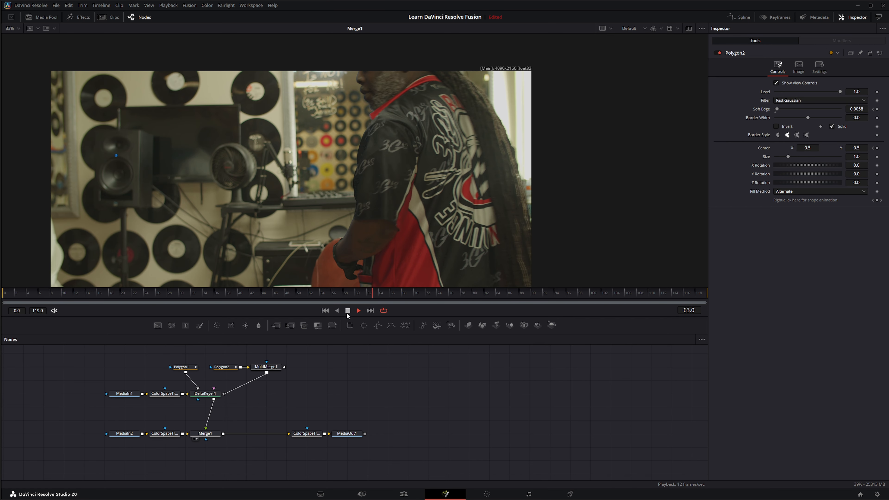
click(347, 310)
click(347, 310)
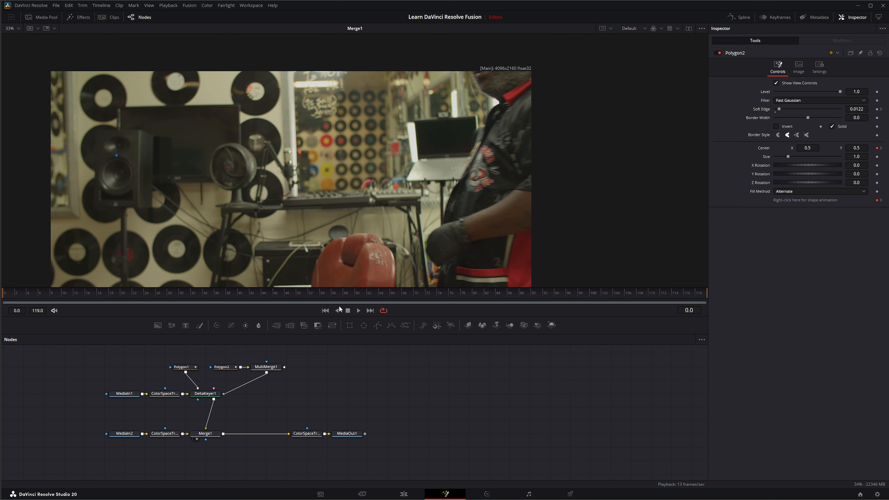
drag(331, 276, 319, 216)
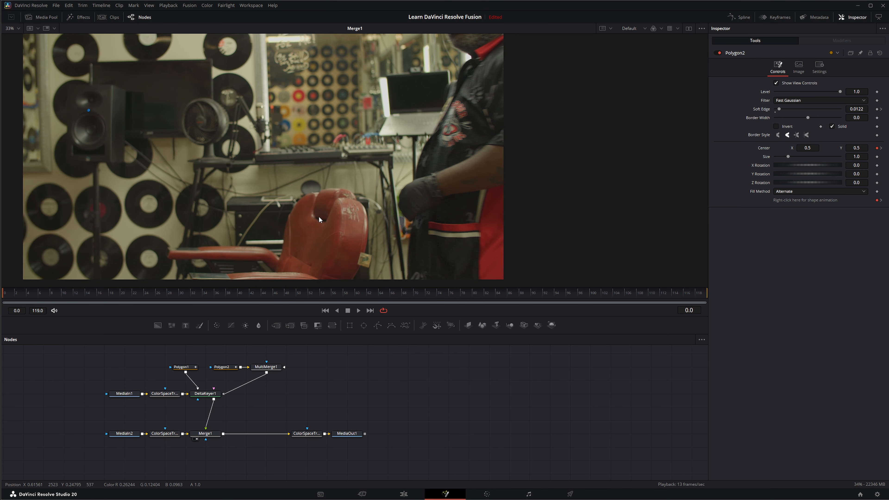
click(11, 28)
click(14, 38)
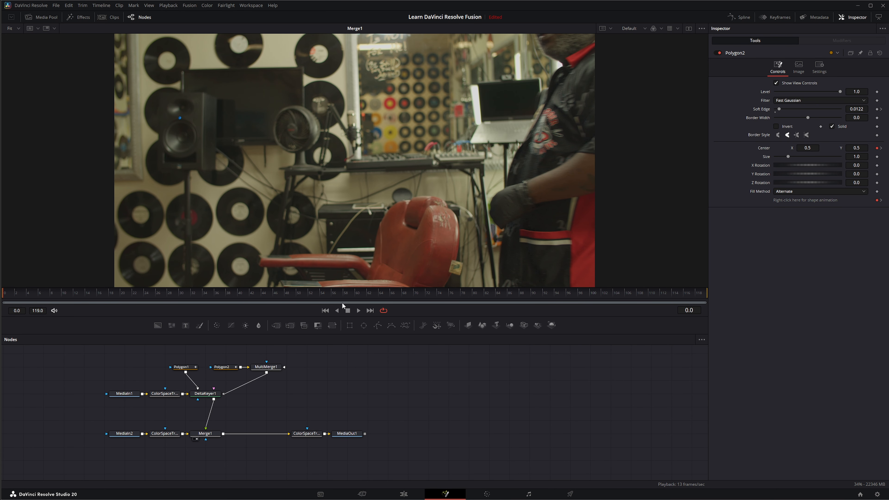
click(357, 311)
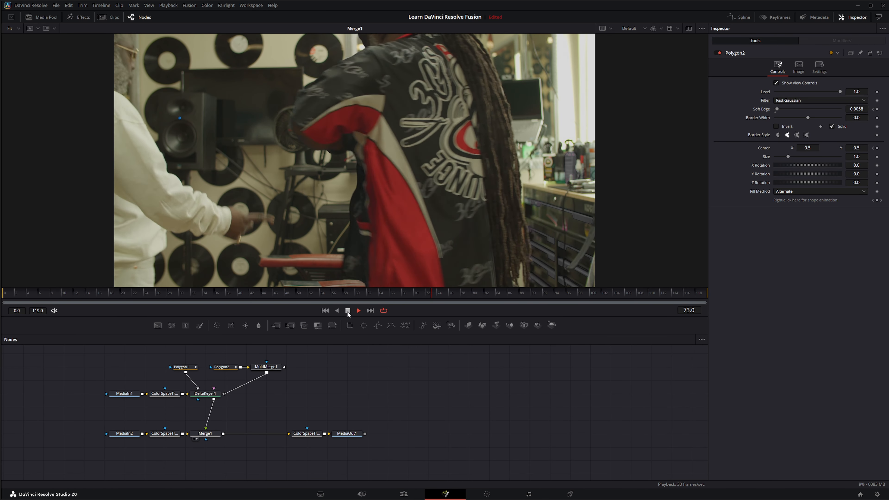
click(347, 311)
At frame 6, add a third polygon mask and draw a closed shape around the gap between the two forearms.
drag(479, 293, 39, 301)
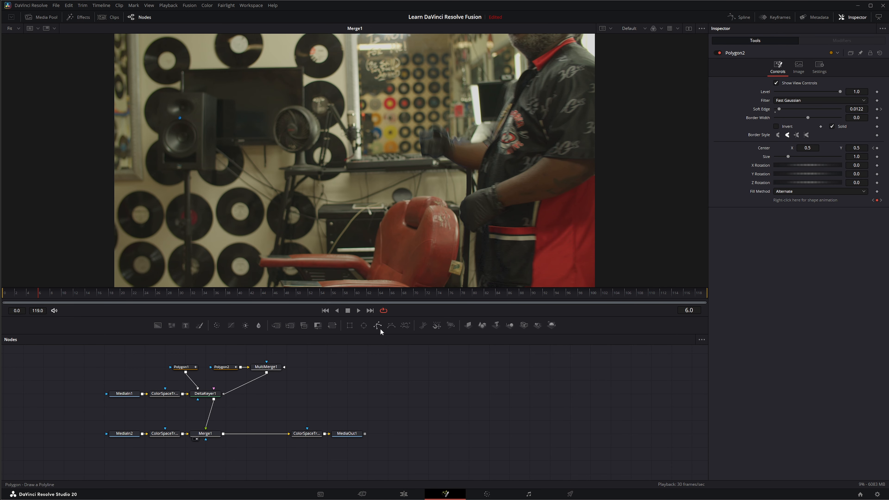
drag(231, 356, 271, 374)
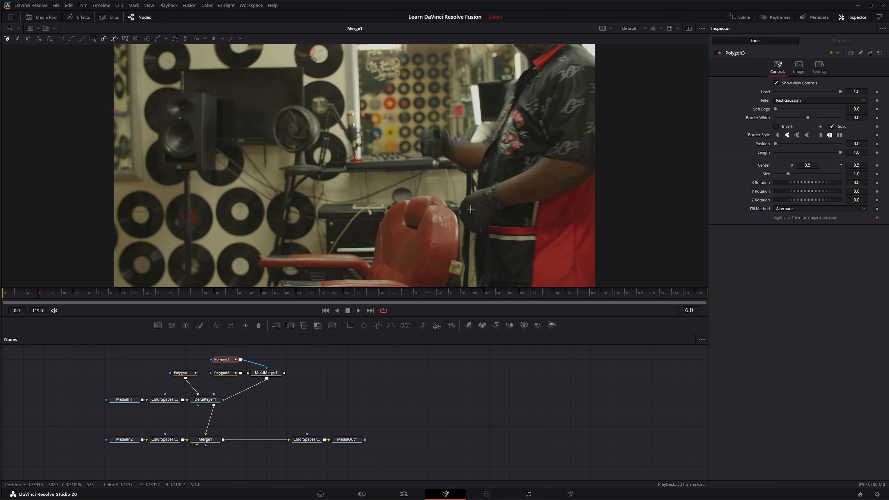
scroll(475, 185, up, 5)
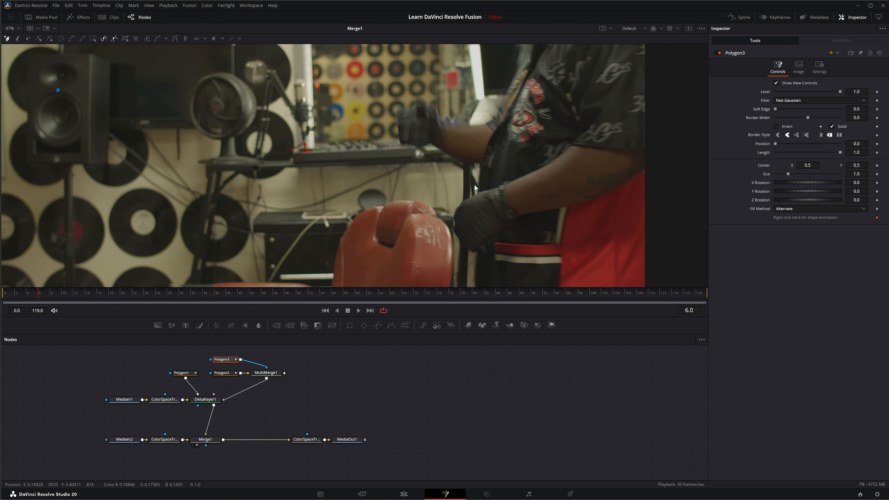
click(448, 138)
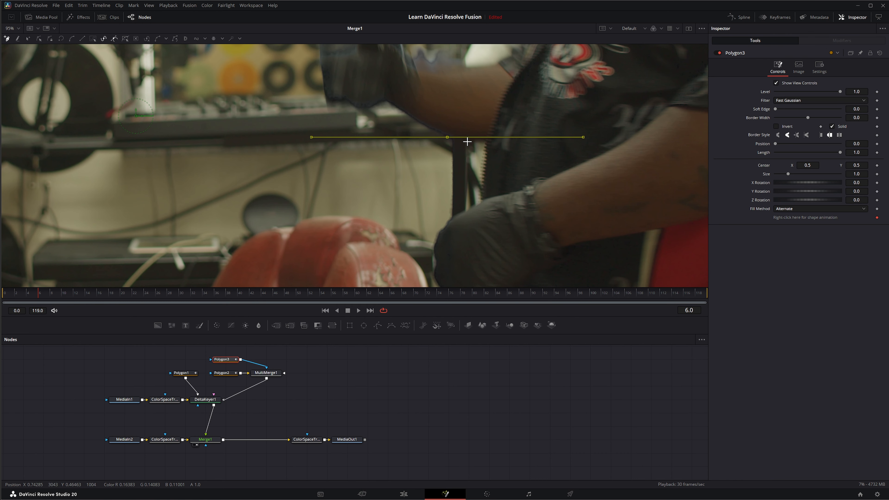
click(469, 143)
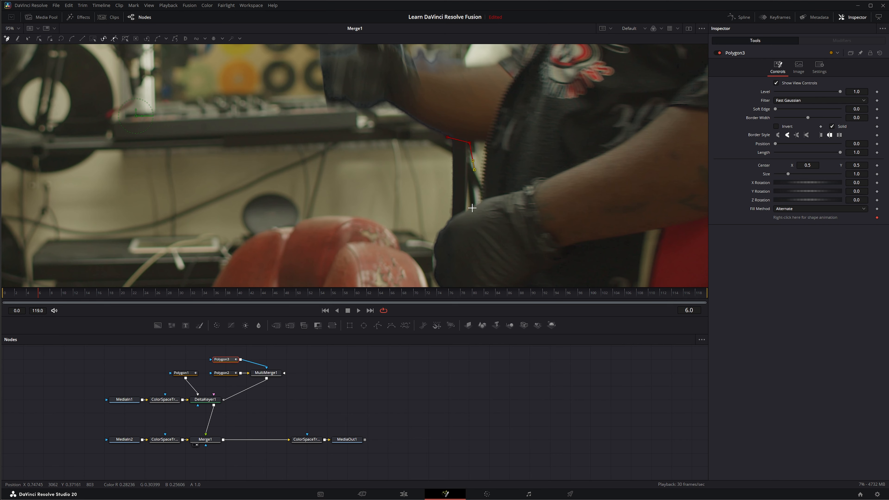
click(448, 138)
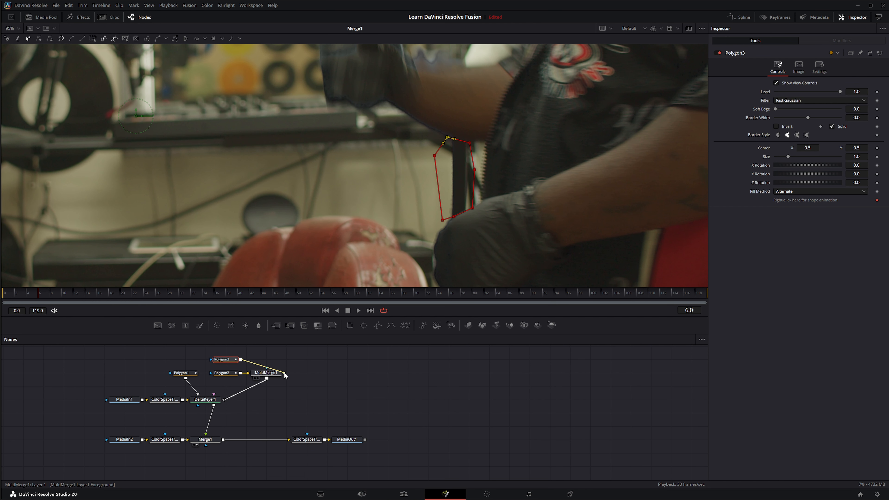
Connect Polygon3 to MultiMerge1 as a foreground layer and set its soft edge to 0.0025.
drag(285, 374, 284, 374)
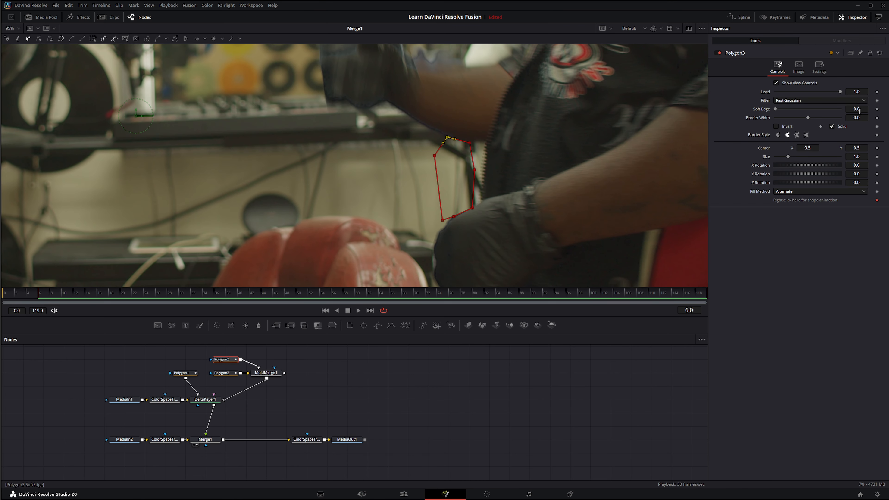
drag(859, 111, 862, 112)
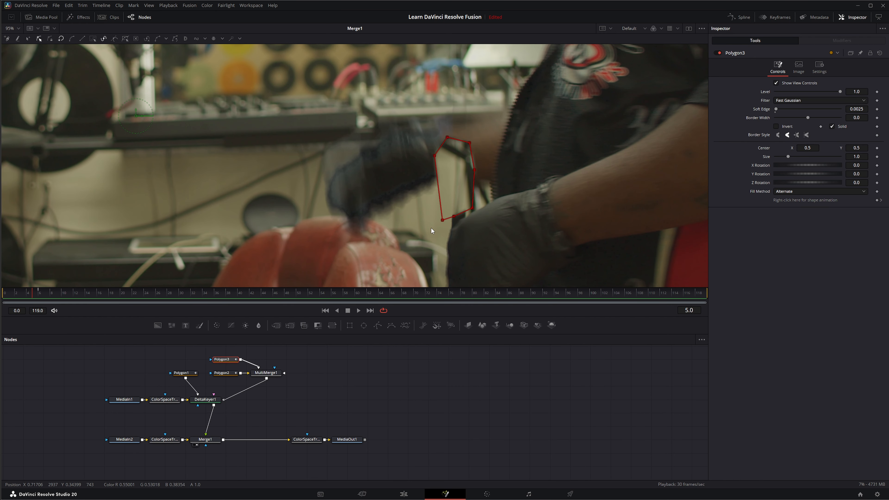
At frame 5, reshape Polygon3 by lowering its top points to fit the smaller gap between the gloved hands.
mouse_move(431, 229)
mouse_down()
mouse_move(486, 197)
mouse_move(441, 233)
mouse_up()
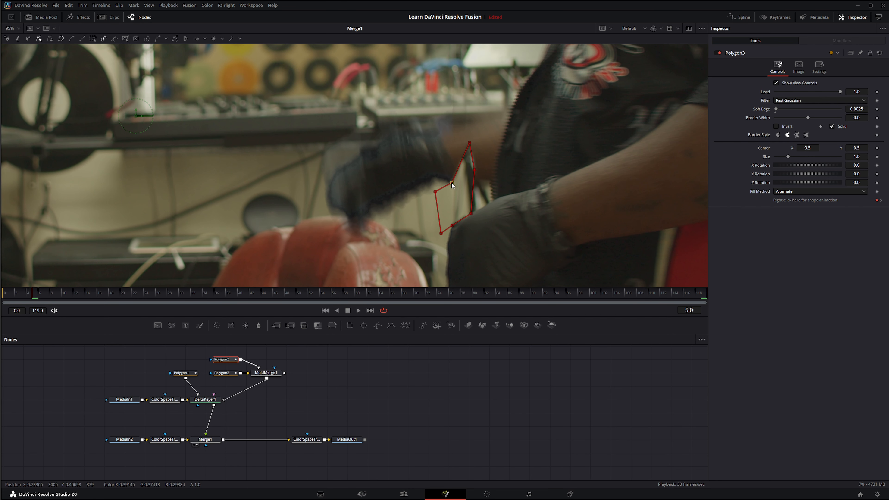
drag(469, 143, 467, 190)
drag(453, 203, 448, 184)
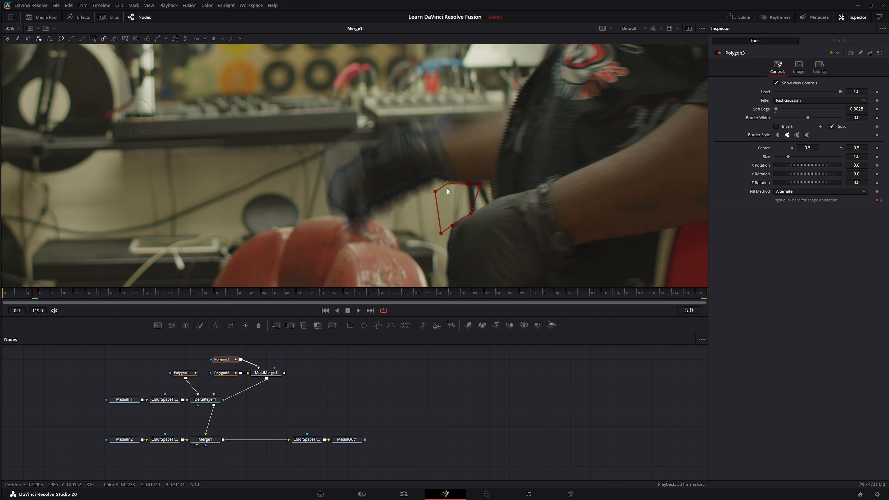
At frame 4, move the whole Polygon3 shape above the image so it masks nothing.
click(29, 293)
drag(396, 159, 502, 247)
scroll(510, 243, down, 6)
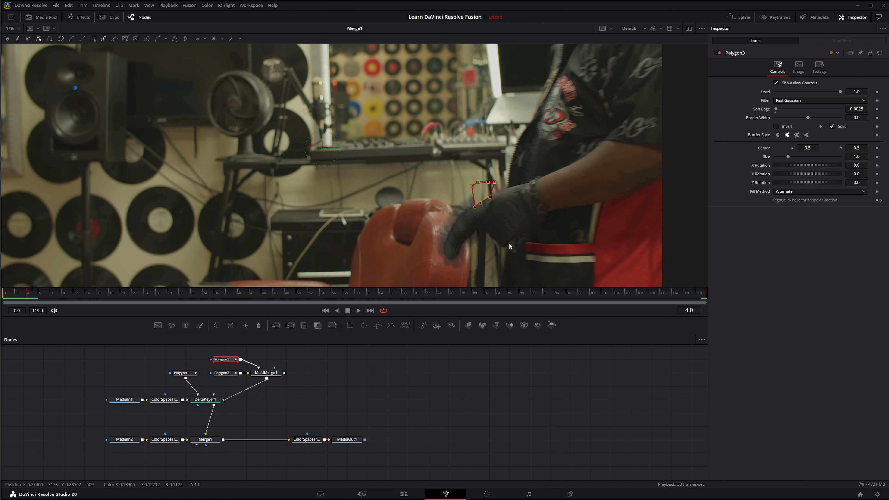
scroll(509, 243, down, 5)
drag(492, 193, 494, 89)
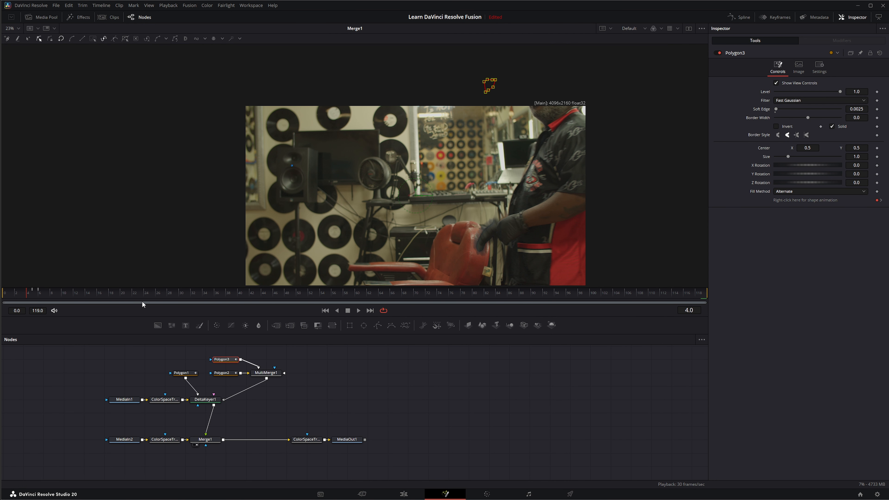
At frame 7, raise Polygon3's top points to the lifting forearm and fit its lower points above the glove.
drag(25, 298, 48, 297)
scroll(509, 224, up, 8)
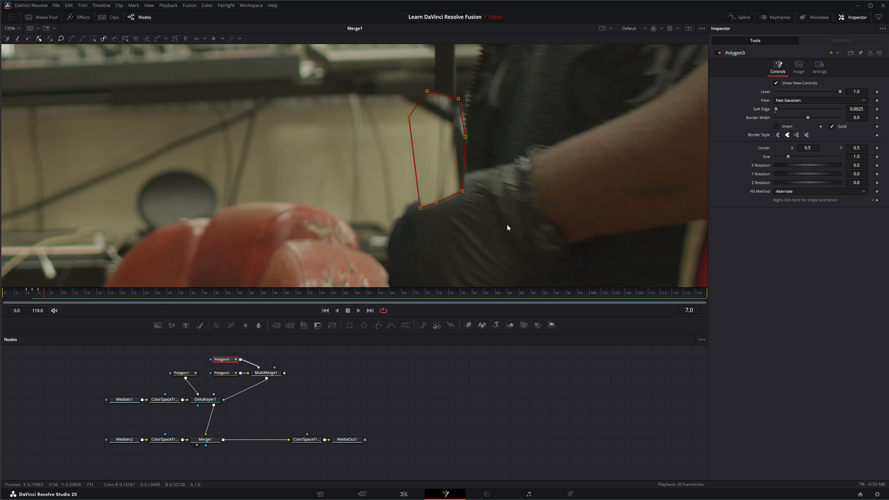
drag(516, 162, 540, 223)
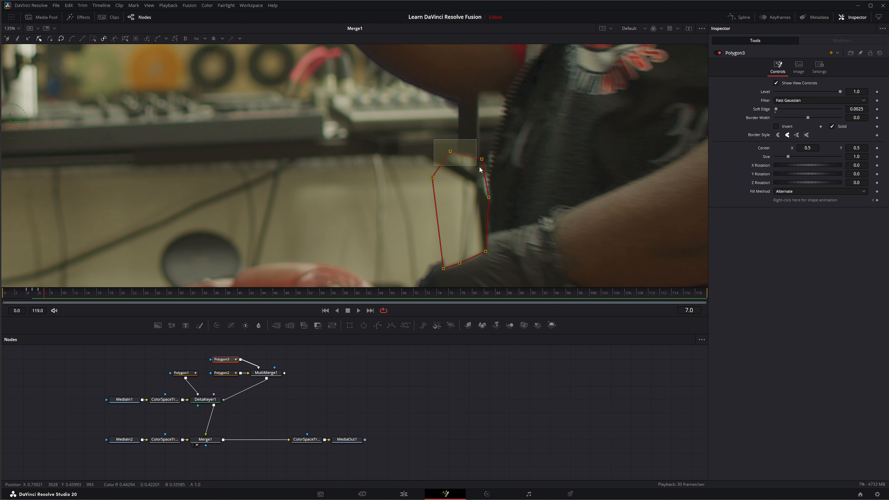
drag(465, 154, 476, 123)
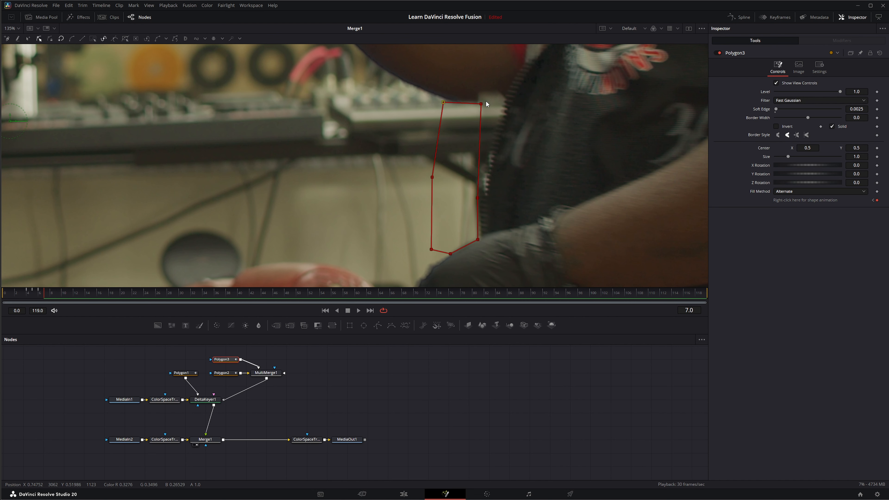
At frame 8, raise Polygon3's upper edge and pull its lower points in to follow the jacket and glove.
key(Right)
drag(443, 86, 444, 73)
drag(481, 88, 484, 92)
mouse_move(477, 198)
mouse_down()
mouse_move(452, 200)
mouse_move(460, 200)
mouse_up()
drag(477, 240, 453, 226)
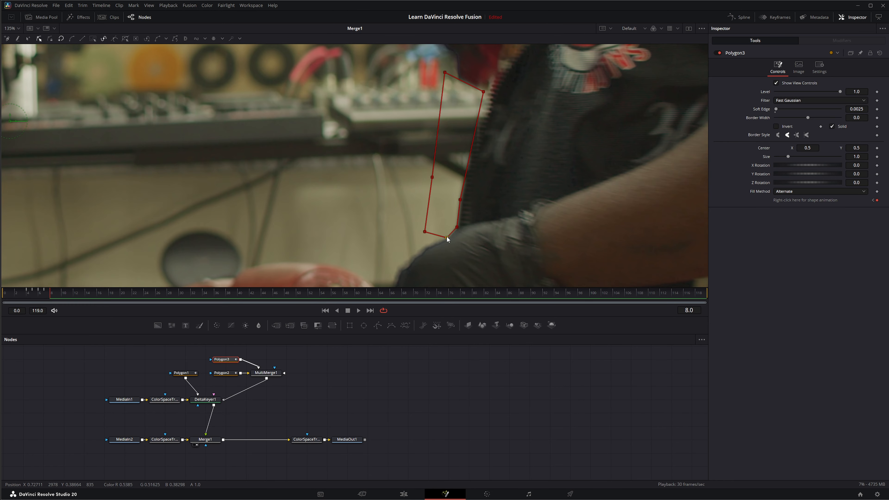
At frame 9, reposition Polygon3's points to follow the rising arm and the jacket's front edge.
key(Right)
drag(482, 132, 486, 187)
drag(488, 148, 483, 89)
drag(449, 128, 448, 95)
drag(464, 255, 485, 122)
drag(461, 283, 459, 112)
drag(430, 219, 444, 191)
At frame 10, stretch Polygon3 up to the raised sleeve and align its side points with the jacket's front edge.
key(Right)
drag(508, 148, 522, 232)
drag(499, 106, 491, 69)
drag(464, 112, 461, 65)
drag(501, 140, 467, 99)
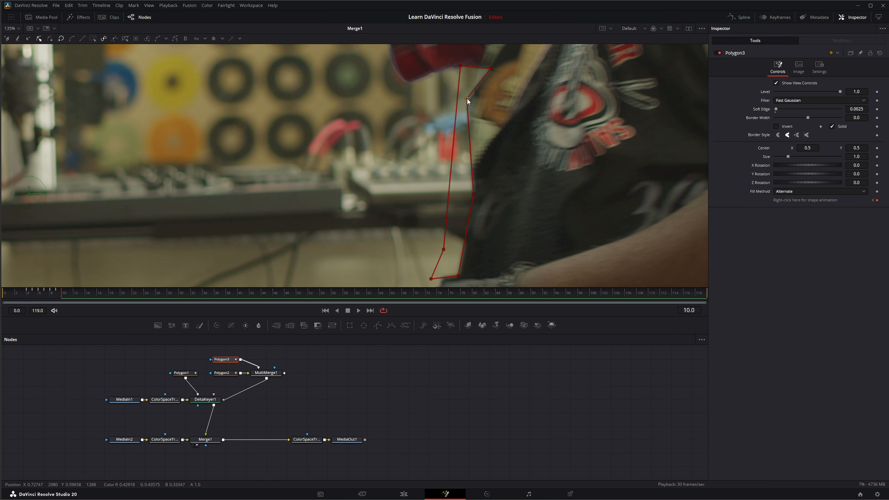
drag(444, 249, 409, 239)
mouse_move(474, 195)
mouse_down()
mouse_move(443, 185)
mouse_move(456, 198)
mouse_up()
drag(459, 276, 442, 264)
drag(456, 197, 461, 176)
At frame 11, select all of Polygon3's points and move the shape outside the image beyond the jacket side.
click(69, 294)
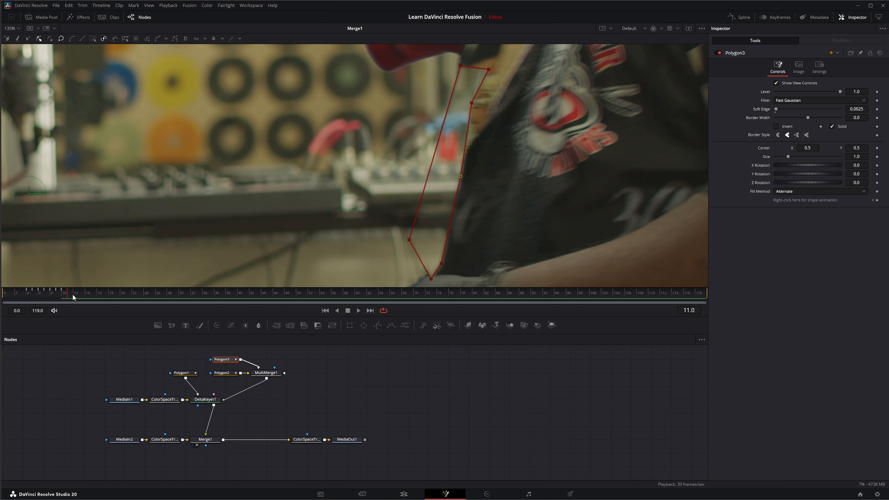
key(ctrl+a)
drag(472, 103, 453, 103)
scroll(405, 119, down, 6)
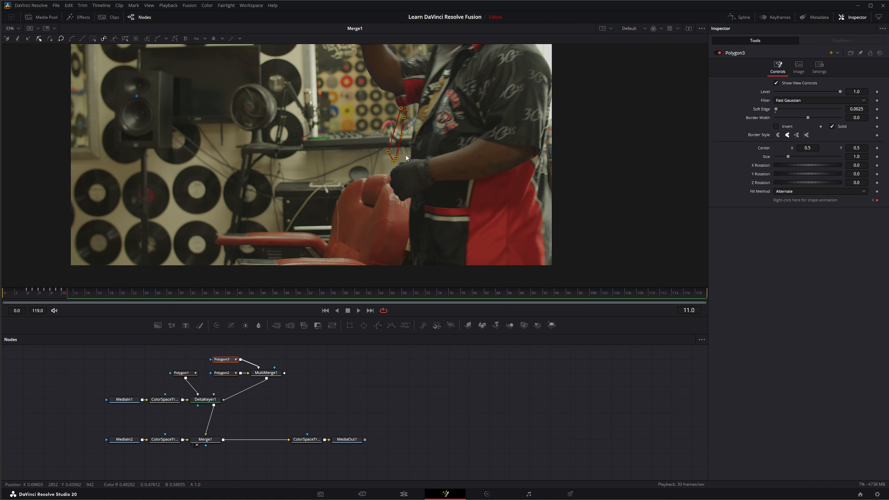
drag(395, 157, 593, 168)
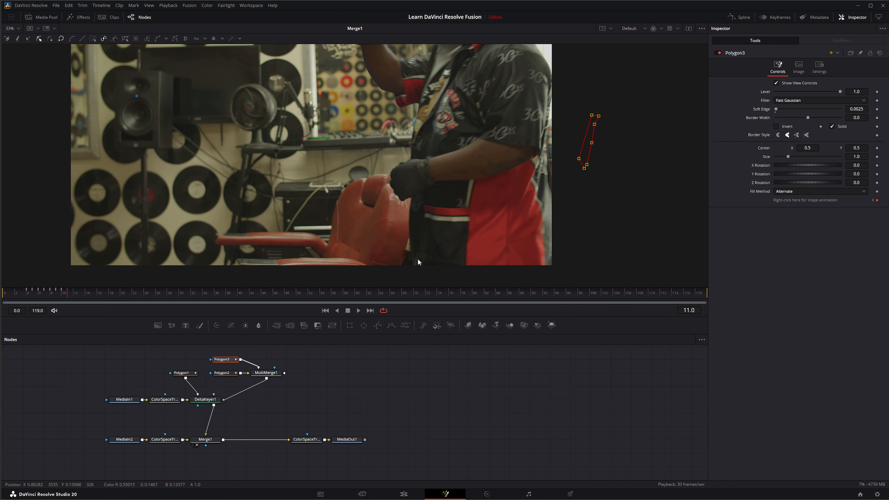
Play the composite with the new mask, then stop and inspect Polygon3 around the gloved hands at frame 5.
drag(69, 297, 673, 296)
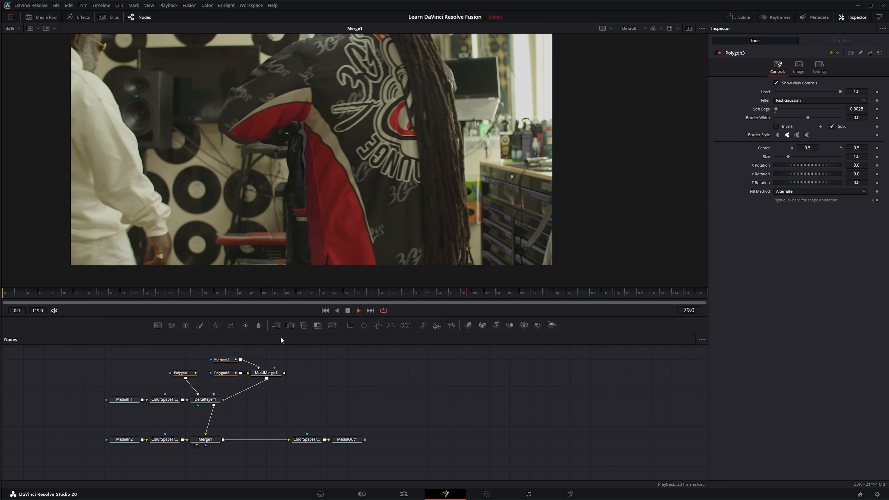
click(228, 360)
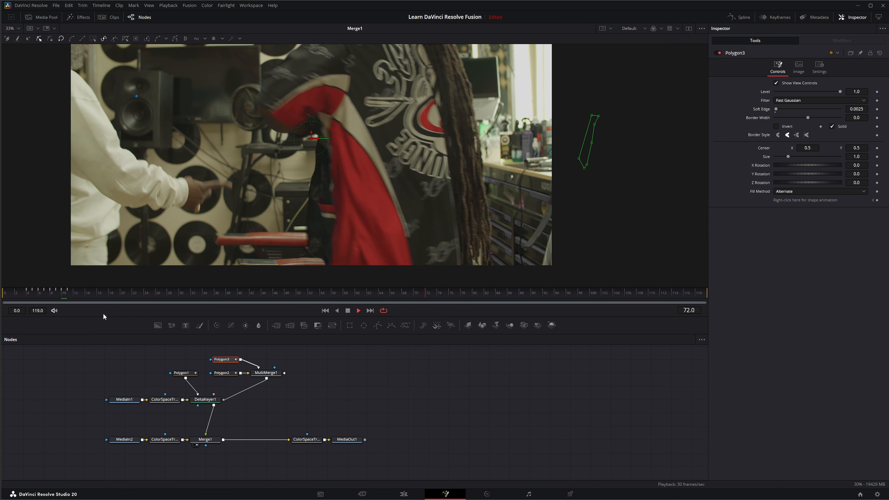
key(space)
mouse_move(27, 296)
mouse_down()
mouse_move(88, 293)
mouse_move(11, 302)
mouse_move(101, 303)
mouse_move(21, 302)
mouse_move(48, 307)
mouse_move(21, 305)
mouse_move(35, 305)
mouse_up()
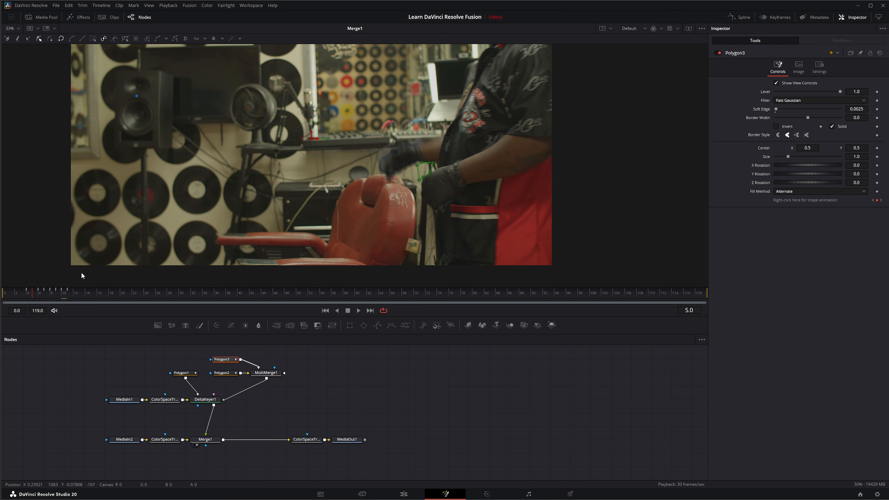
scroll(407, 240, up, 2)
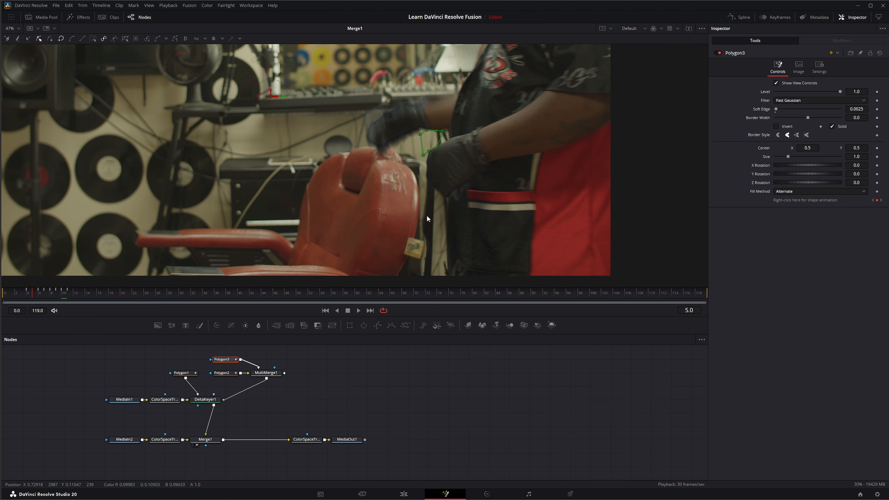
Deselect Polygon3 and replay the full-frame composite to check the result without mask outlines.
click(379, 377)
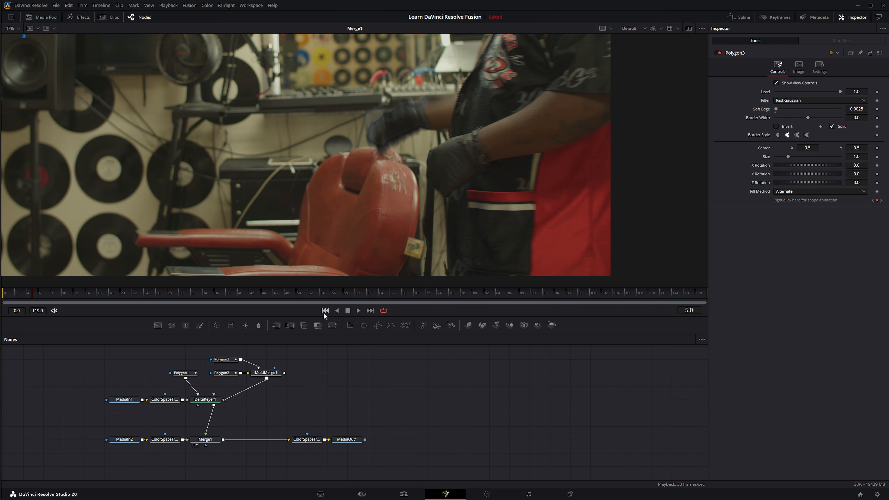
click(358, 310)
scroll(344, 228, down, 2)
scroll(344, 228, down, 4)
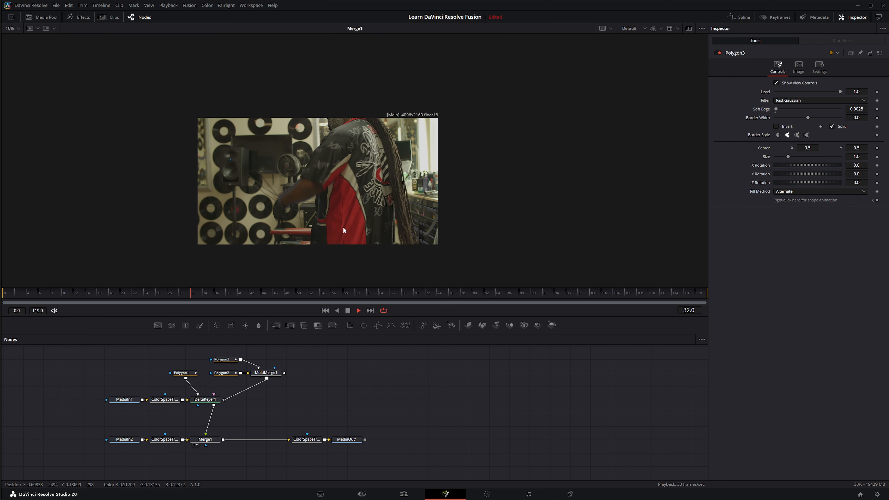
Stop the composite at frame 51 and inspect the Delta Keyer's alpha channel below the outstretched hand.
scroll(295, 236, up, 2)
scroll(295, 236, up, 2)
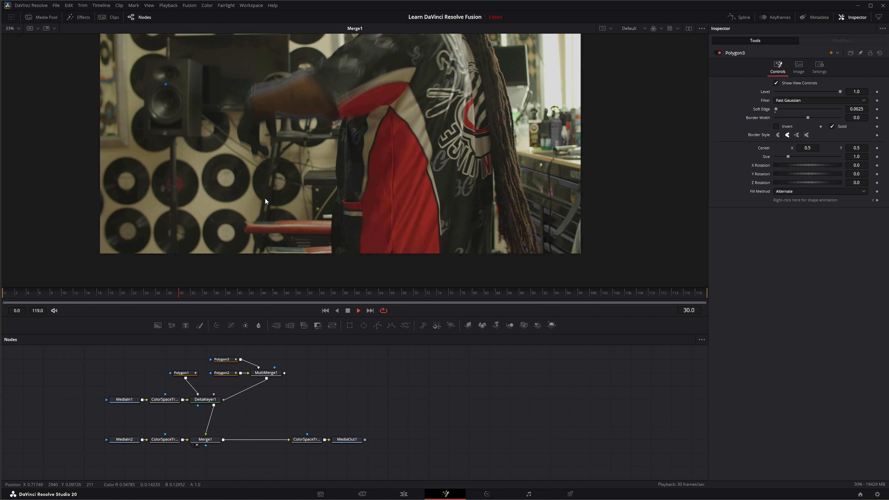
click(331, 291)
drag(331, 291, 303, 294)
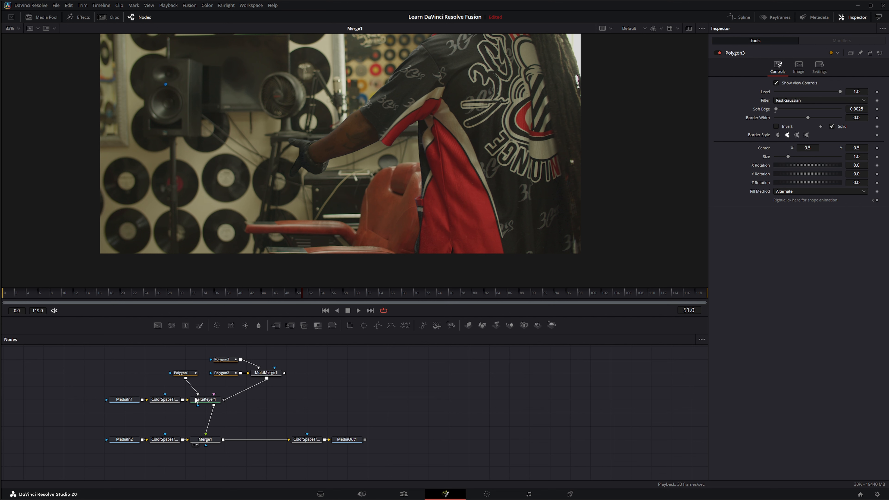
click(652, 28)
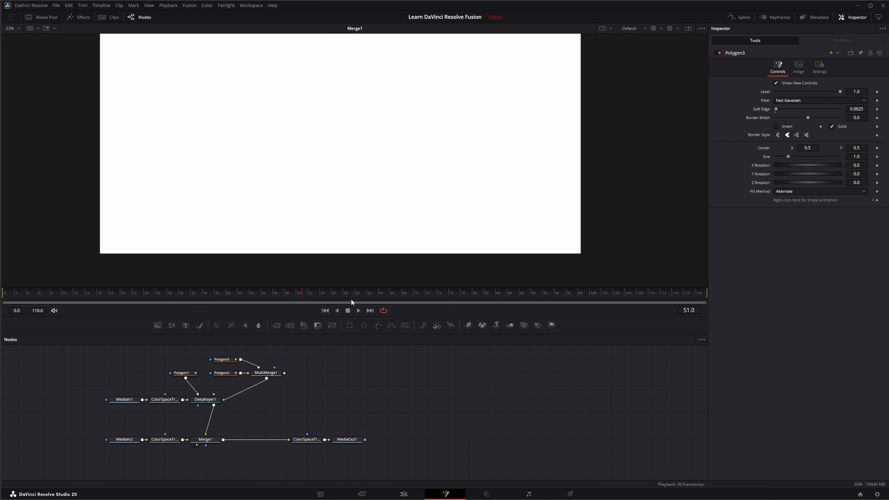
key(1)
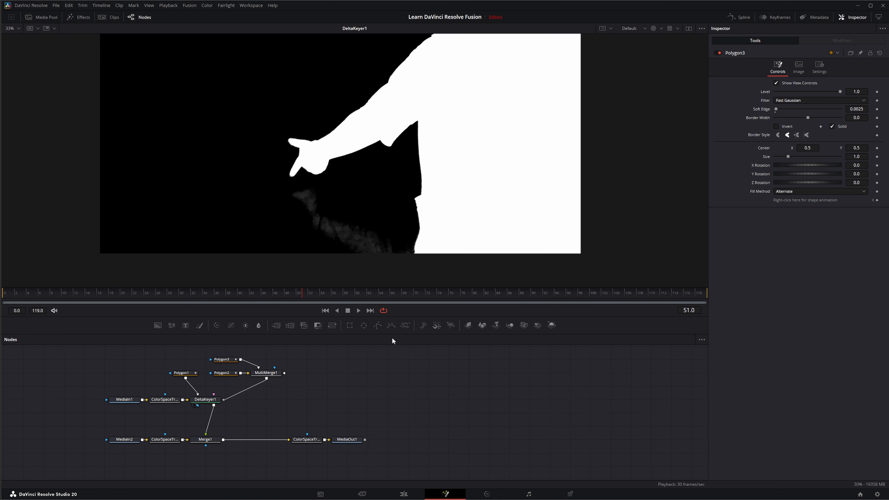
Add a new polygon mask to MultiMerge1 and draw it closed around the grey residue below the hand at frame 51.
drag(379, 324, 285, 388)
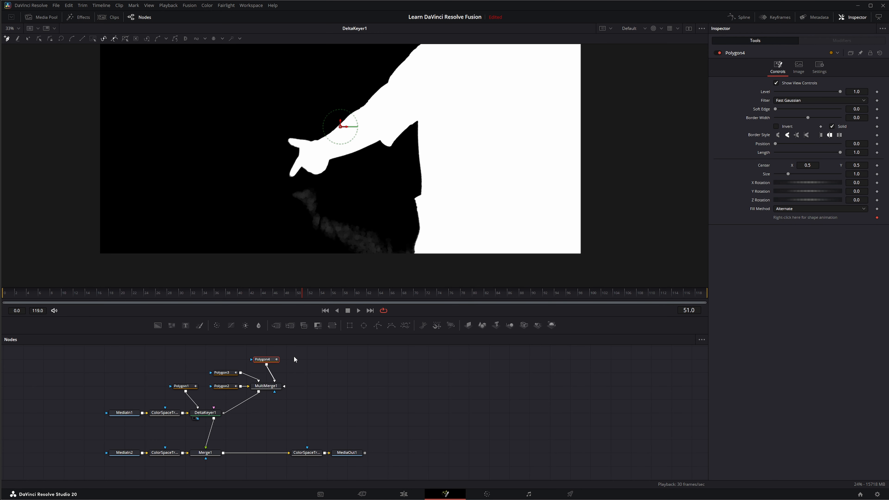
drag(282, 190, 312, 180)
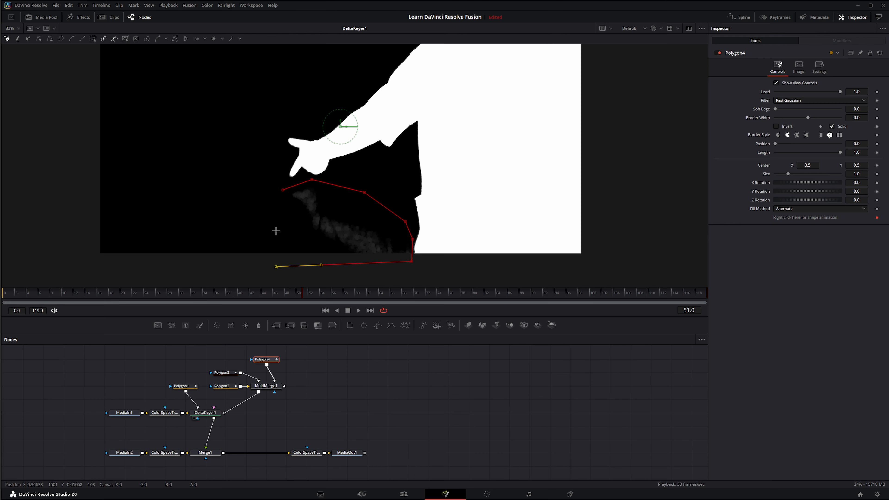
click(276, 222)
click(283, 191)
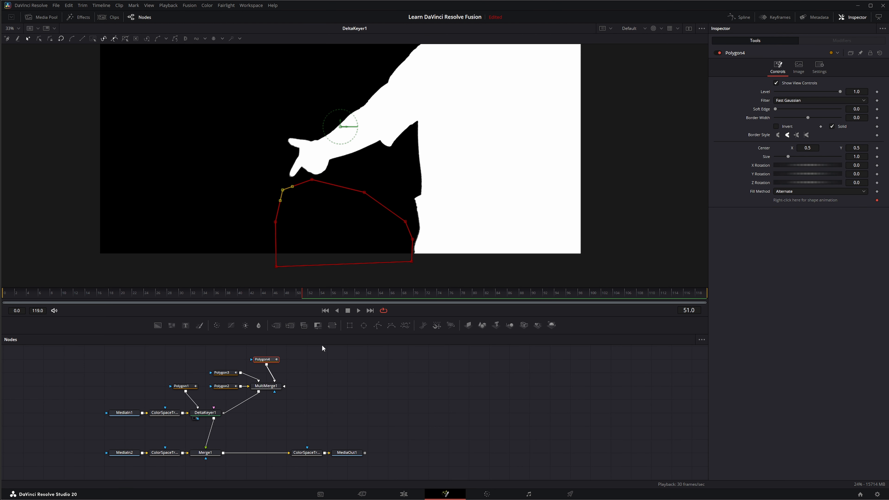
At frame 49, select all of Polygon4's points, move the shape clear of the hand and jacket, and hide the point handles.
drag(301, 293, 290, 294)
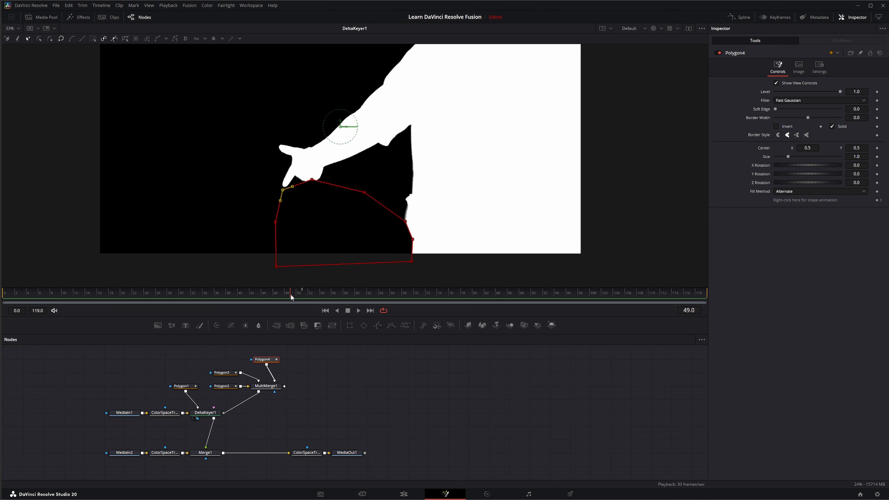
drag(234, 150, 430, 291)
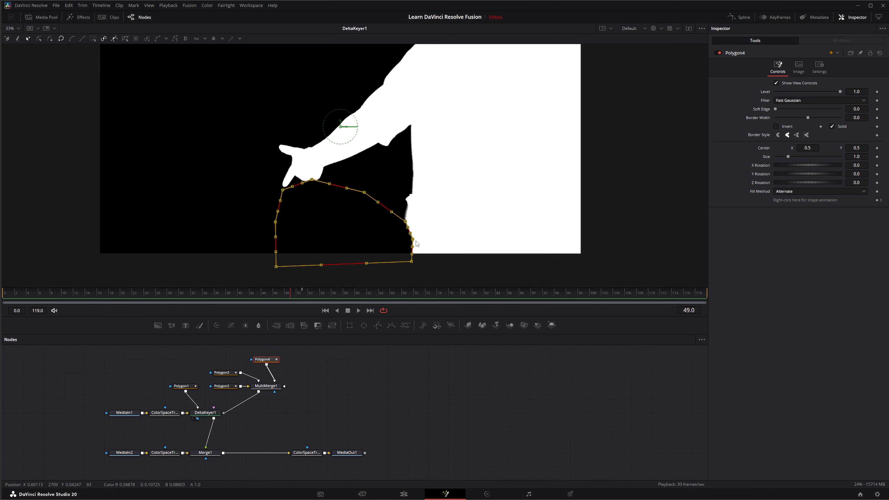
drag(413, 242, 392, 252)
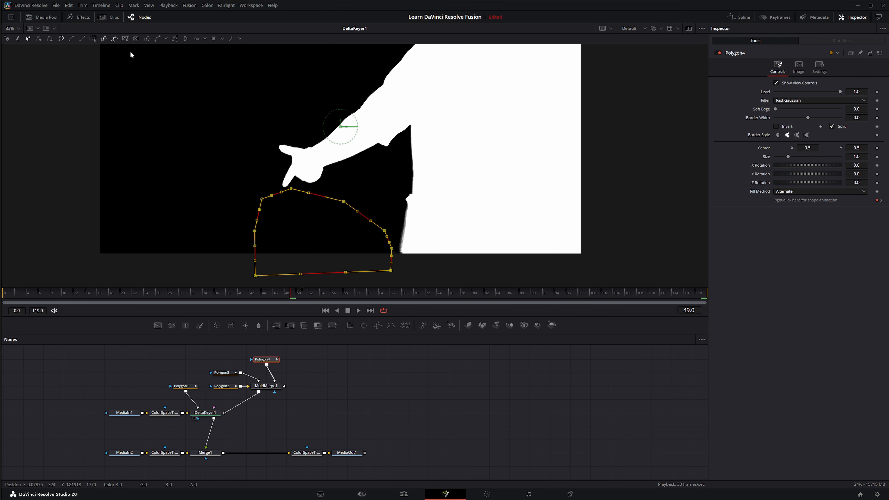
click(117, 40)
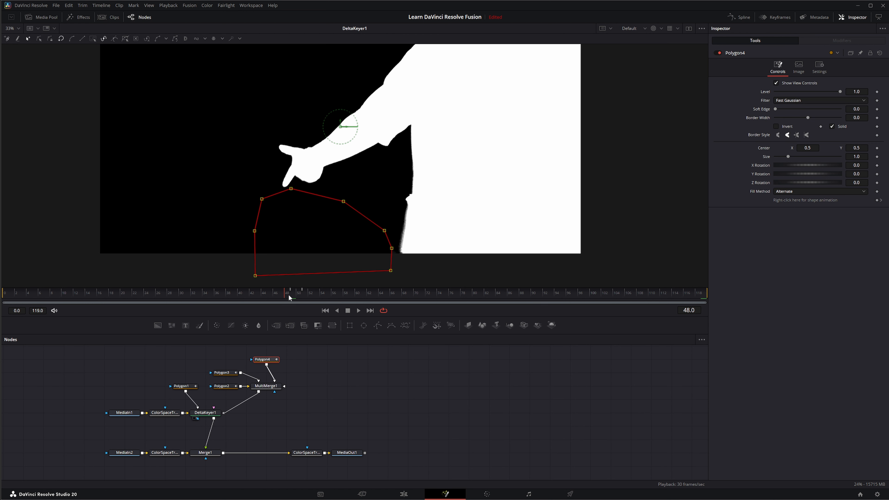
Reposition Polygon4 at frame 56 and around frame 43 so it stays clear of the lowered arm and hand.
drag(289, 298, 333, 296)
drag(424, 228, 336, 269)
click(234, 295)
click(263, 295)
click(257, 296)
drag(332, 233, 323, 241)
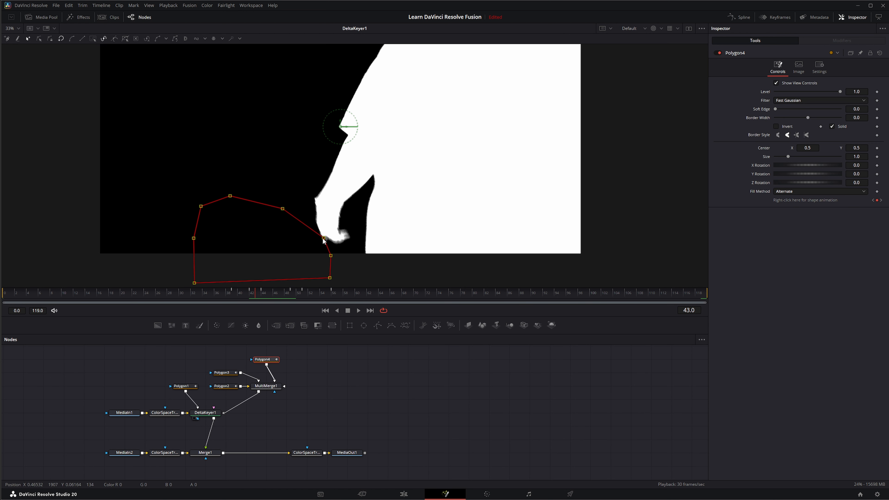
Work back through the earlier frames before 43, moving and reshaping Polygon4 to follow the jacket's front edge.
drag(255, 297, 203, 297)
drag(309, 241, 258, 242)
drag(198, 297, 132, 298)
drag(257, 231, 343, 215)
drag(133, 296, 151, 297)
drag(303, 199, 341, 245)
drag(371, 214, 353, 246)
Keyframe Polygon4 further back past frame 12, stretching its side points out to the jacket's front edge.
drag(144, 297, 107, 298)
drag(353, 242, 391, 241)
drag(97, 297, 70, 299)
drag(159, 158, 413, 287)
drag(391, 245, 433, 247)
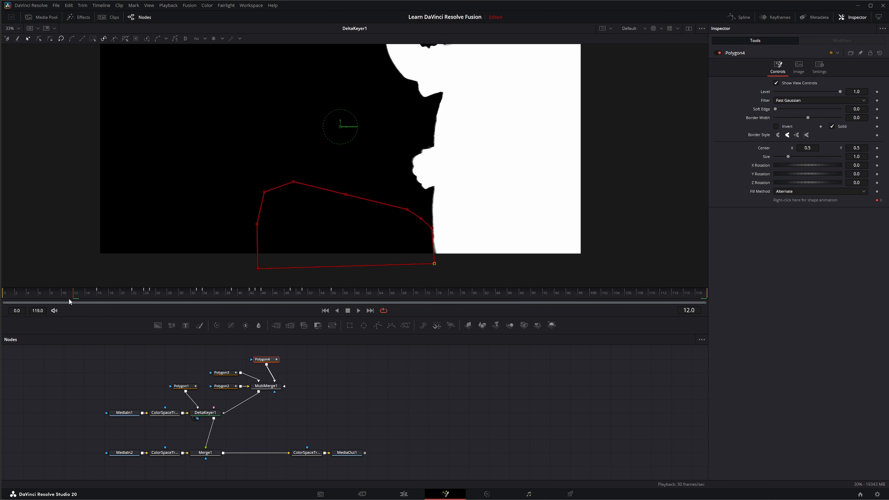
drag(70, 297, 55, 298)
drag(346, 195, 357, 197)
Move Polygon4 below the hand at frame 57, and at frame 76 raise its side points along the jacket beneath the arm.
drag(55, 298, 338, 297)
drag(241, 168, 434, 280)
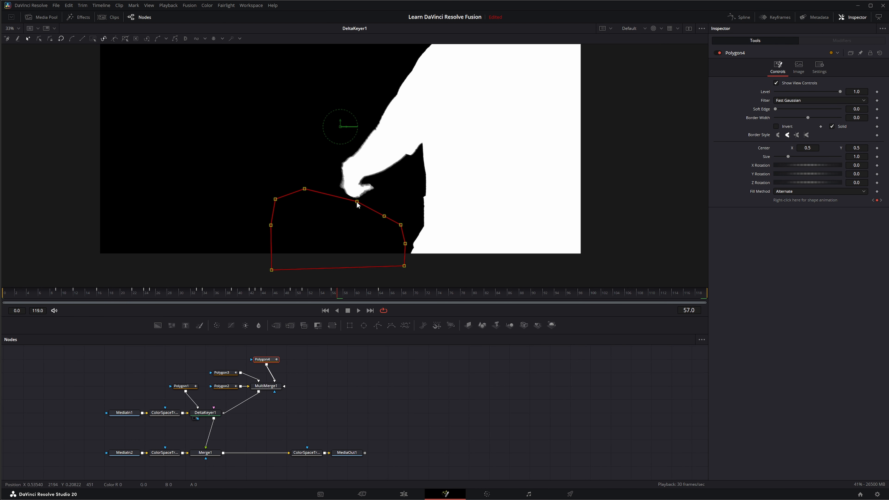
drag(338, 297, 448, 298)
click(39, 38)
drag(263, 233, 229, 231)
drag(295, 210, 295, 141)
drag(311, 219, 322, 157)
drag(316, 237, 321, 201)
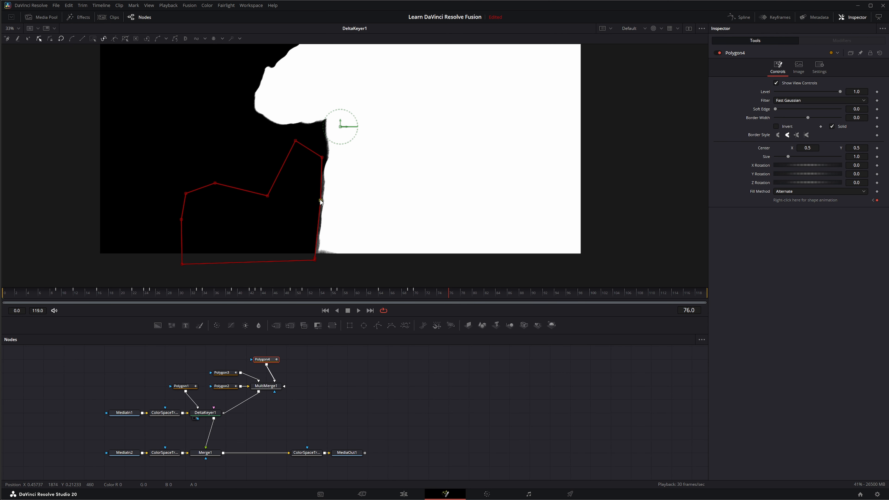
Fit Polygon4's side and lower corner points to the jacket's edge between frames 74 and 71, finishing on frame 72.
drag(448, 298, 437, 298)
drag(328, 259, 346, 248)
drag(331, 181, 319, 178)
drag(329, 241, 317, 242)
drag(437, 298, 419, 297)
drag(355, 249, 349, 257)
drag(419, 297, 425, 298)
drag(348, 255, 348, 250)
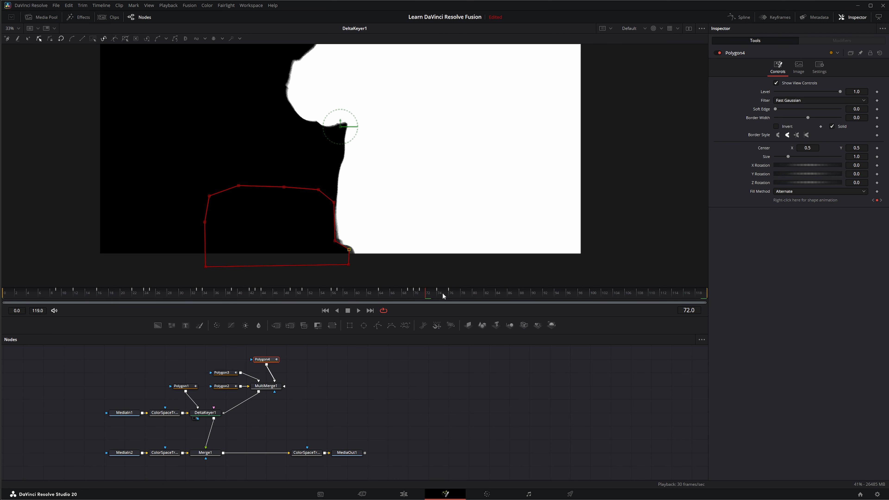
Step forward from frame 73 to 79, aligning Polygon4's lower and upper points with the jacket edge beneath the arm.
drag(425, 297, 431, 297)
drag(348, 249, 344, 249)
drag(431, 298, 442, 297)
drag(337, 263, 332, 262)
drag(443, 297, 455, 297)
drag(343, 276, 303, 150)
drag(317, 242, 312, 241)
click(478, 293)
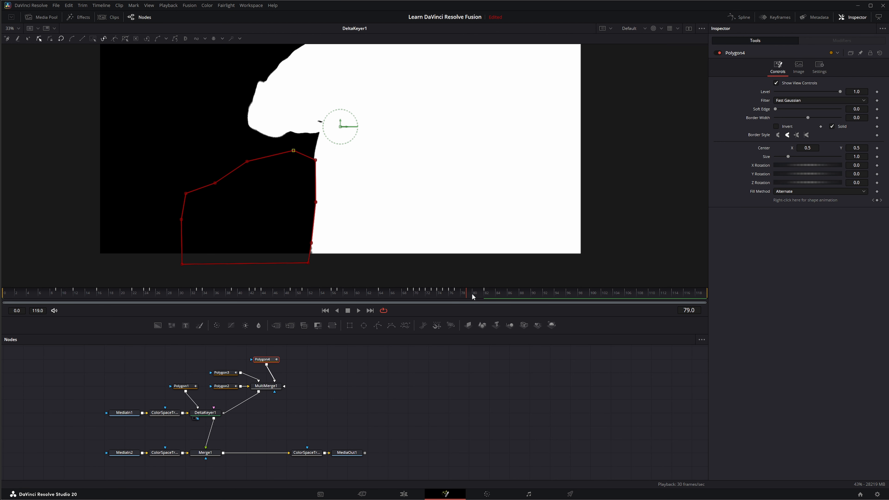